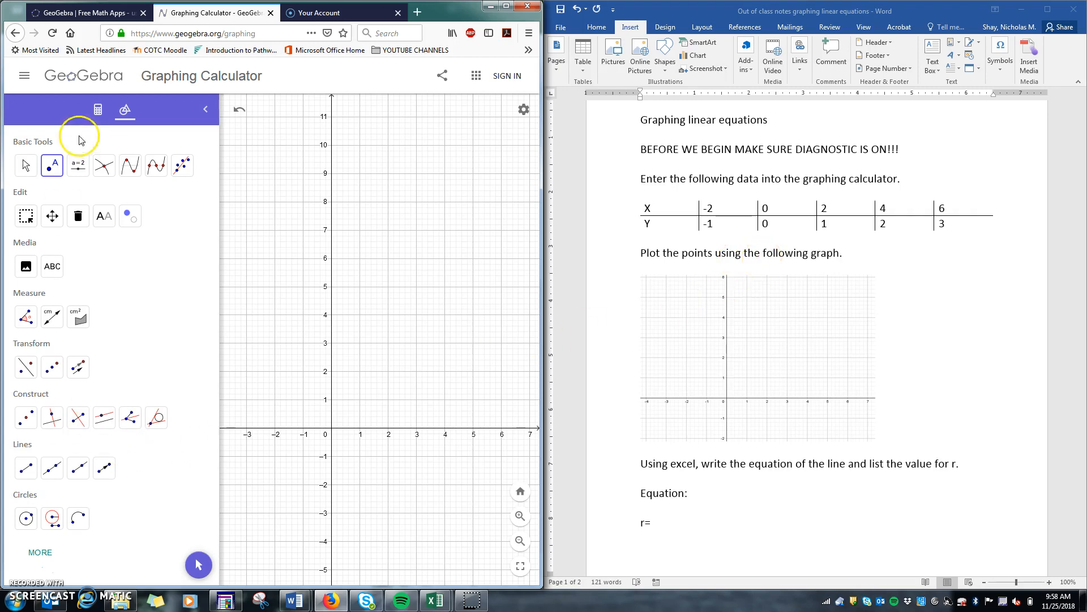
# - Plot the table's points (-2, -1), (0, 0), (2, 1), (4, 2) and (6, 3) on the graph with the Point tool
pyautogui.click(53, 168)
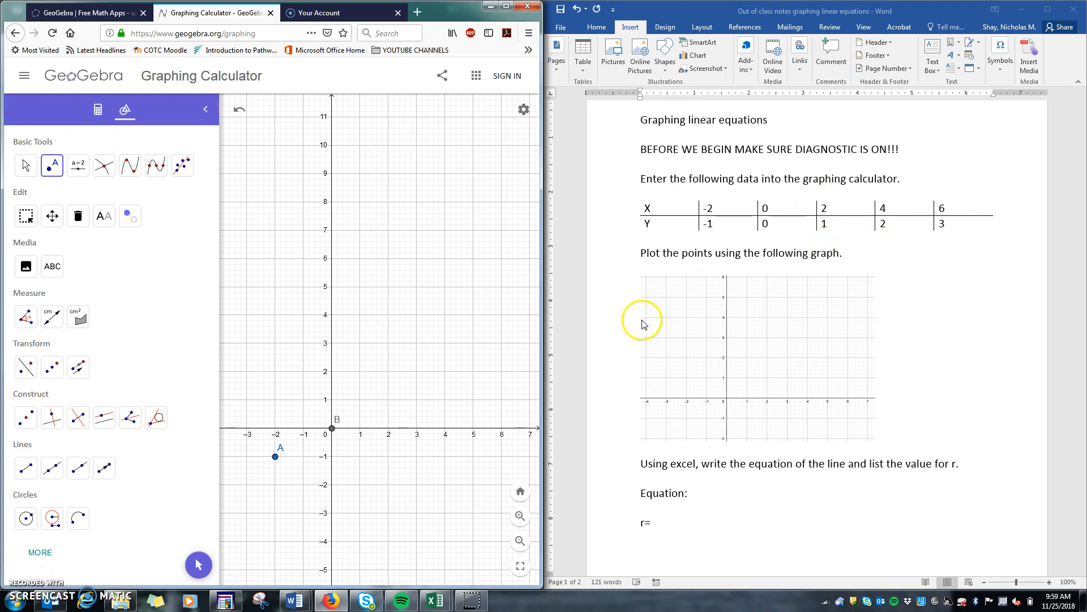
pyautogui.click(388, 400)
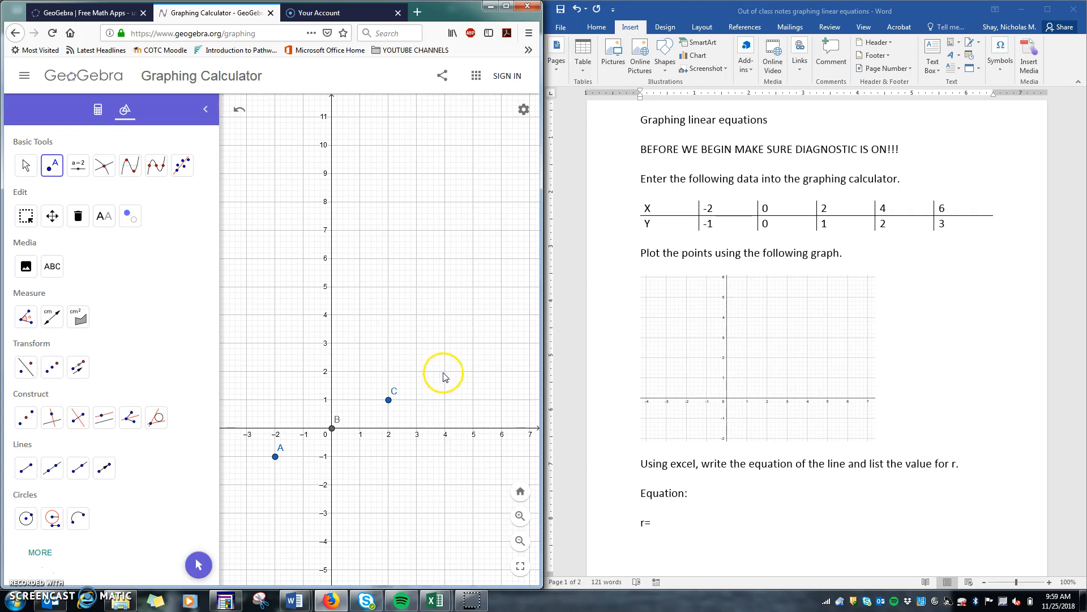
pyautogui.click(332, 430)
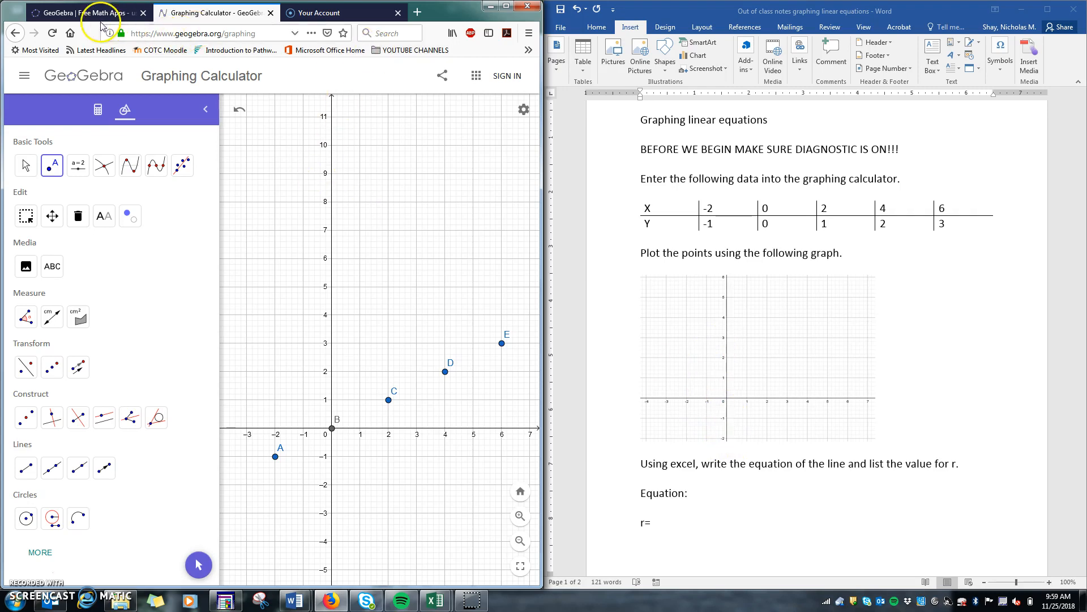
# - In the Excel Linear Regression sheet, enter the x, y pairs -2, -1; 0, 0; 2, 1; 4, 2; and 6, 3 starting at cell A5
pyautogui.click(489, 6)
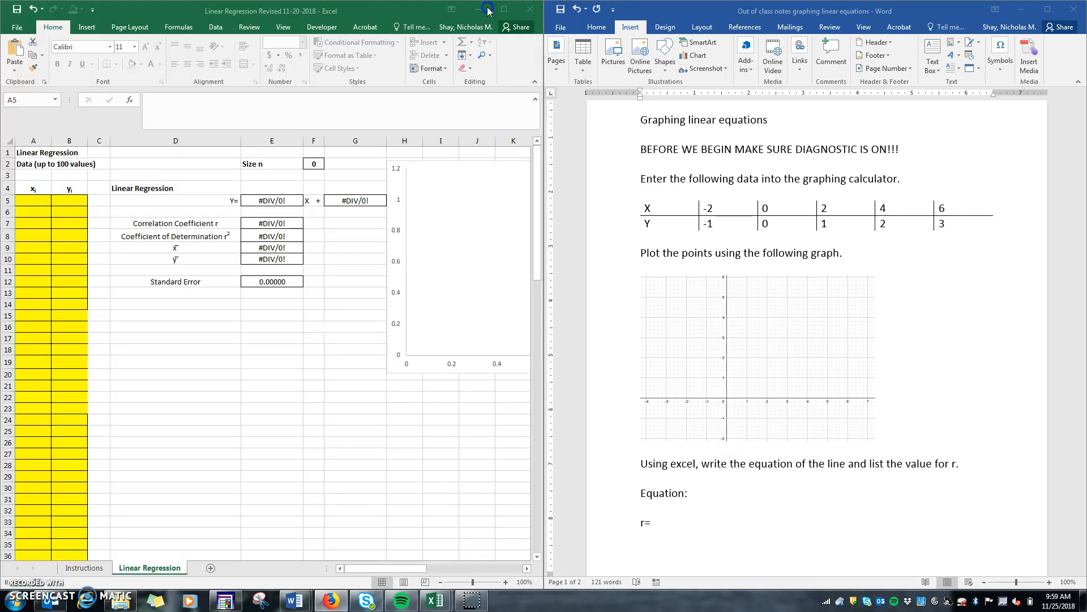
pyautogui.click(38, 201)
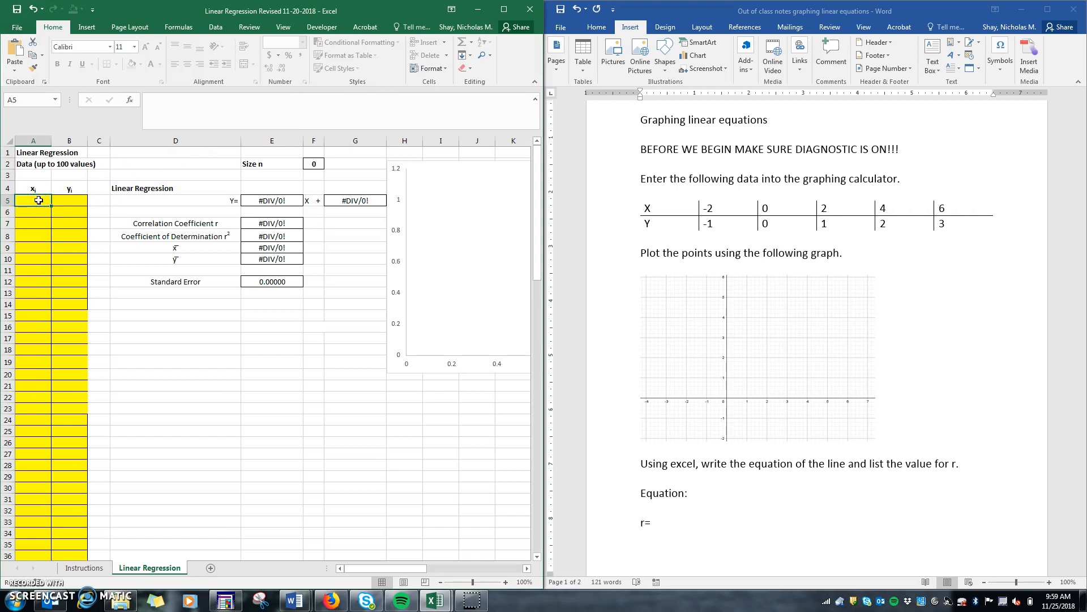
pyautogui.write('-2')
pyautogui.press('Tab')
pyautogui.write('-1')
pyautogui.press('Return')
pyautogui.write('0')
pyautogui.press('Tab')
pyautogui.write('0')
pyautogui.press('Return')
pyautogui.write('2')
pyautogui.press('Tab')
pyautogui.write('1')
pyautogui.press('Return')
pyautogui.write('4')
pyautogui.press('Tab')
pyautogui.write('2')
pyautogui.press('Return')
pyautogui.write('6')
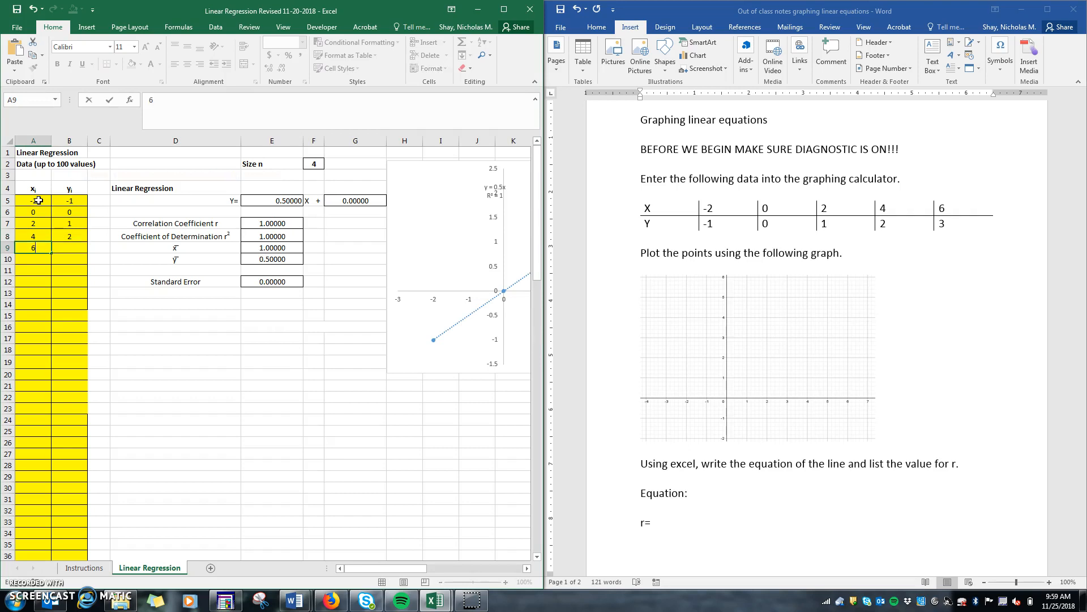
pyautogui.press('Tab')
pyautogui.write('3')
pyautogui.press('Return')
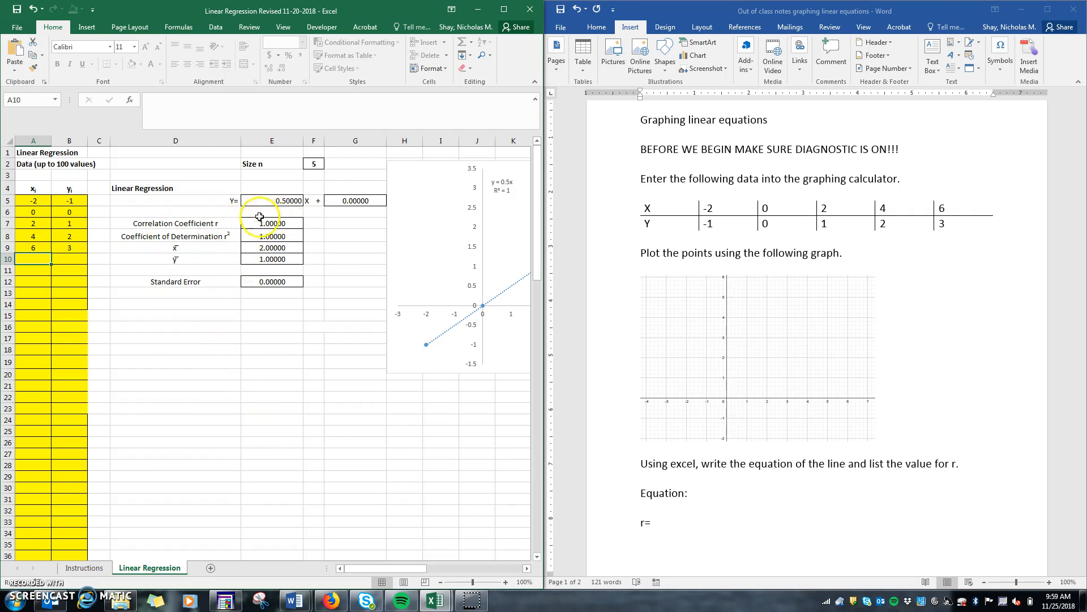
# - In the Word notes, fill in 1 as the value of r and add the equation y=0.5x on the line below
pyautogui.click(702, 526)
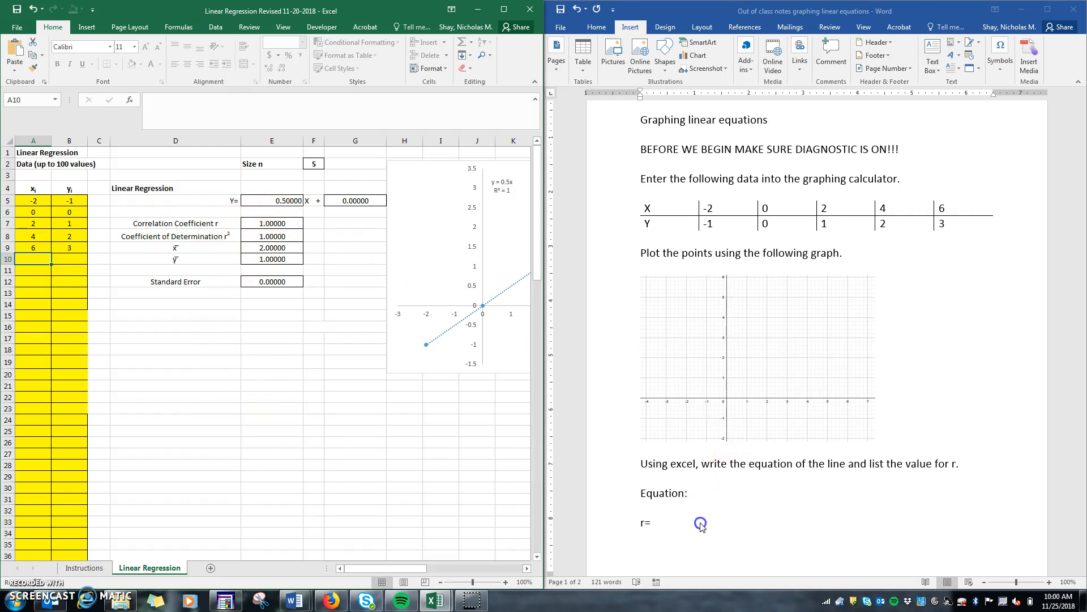
pyautogui.write('1')
pyautogui.press('Return')
pyautogui.scroll(-2, 725, 473)
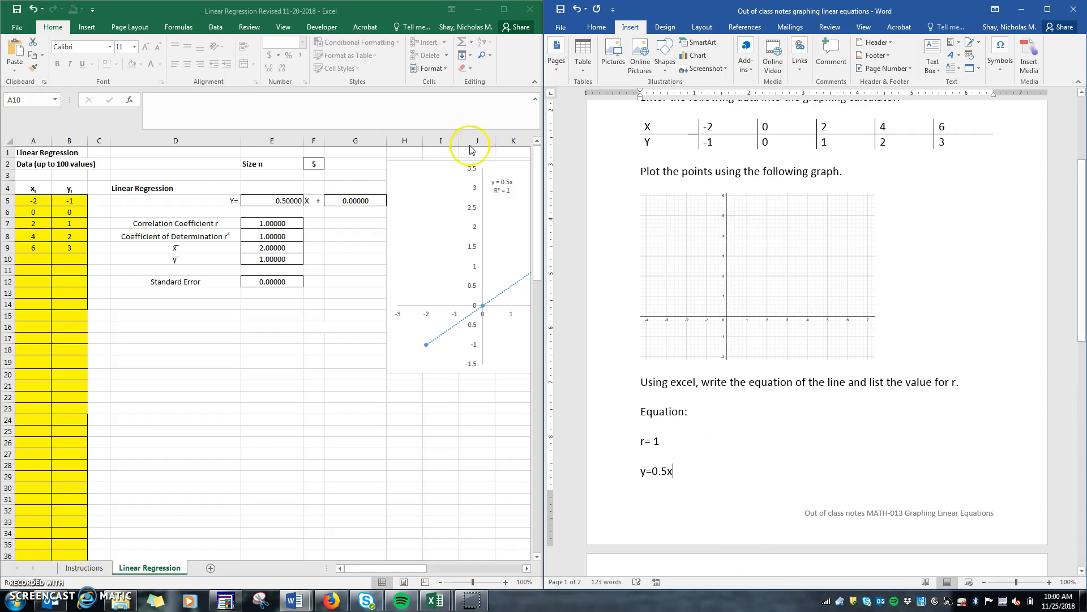
# - Return to the GeoGebra graphing calculator, graph the line y = 0.5x over the plotted points, and collapse the algebra view
pyautogui.click(474, 8)
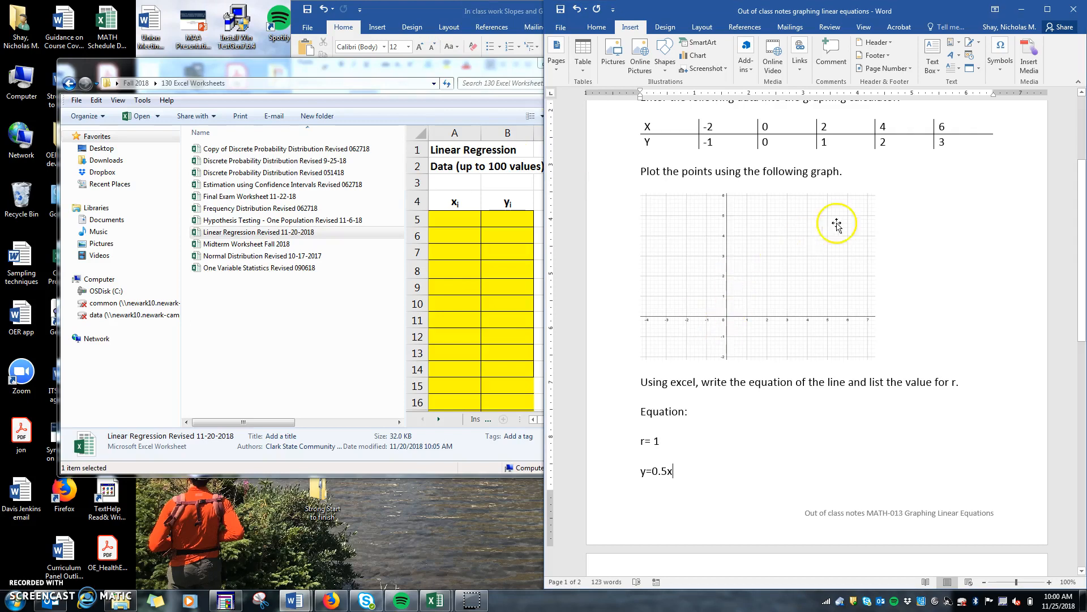
pyautogui.click(331, 600)
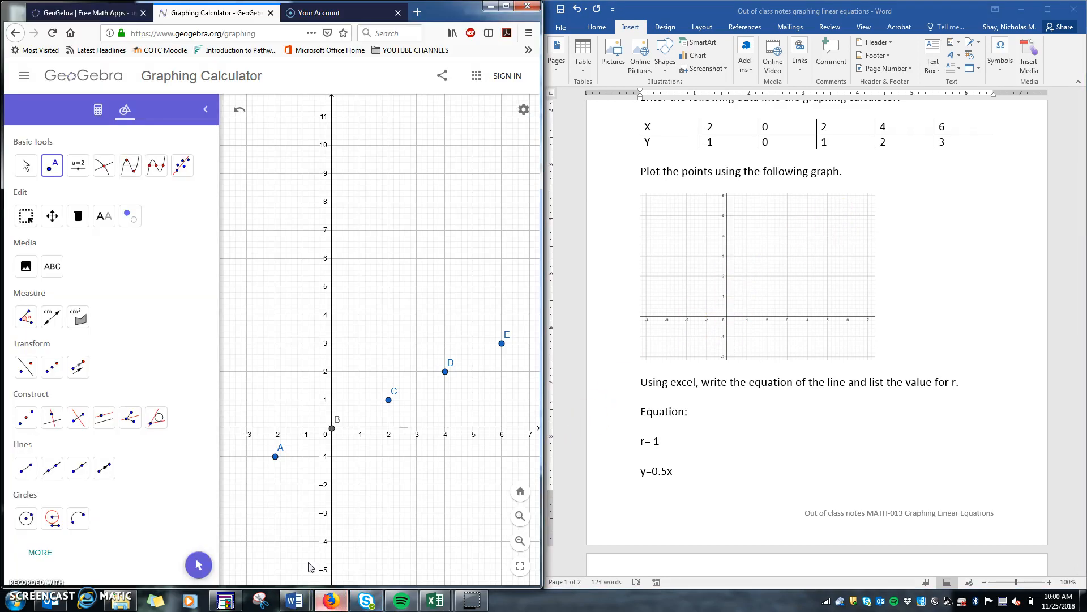
pyautogui.click(97, 110)
pyautogui.click(51, 298)
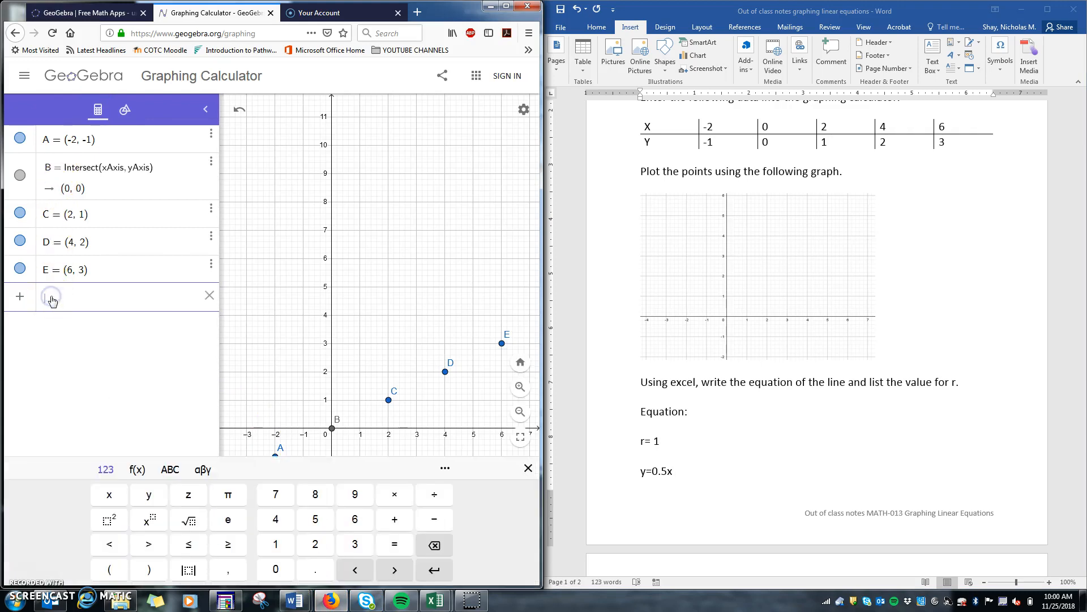
pyautogui.write('y = 0.5')
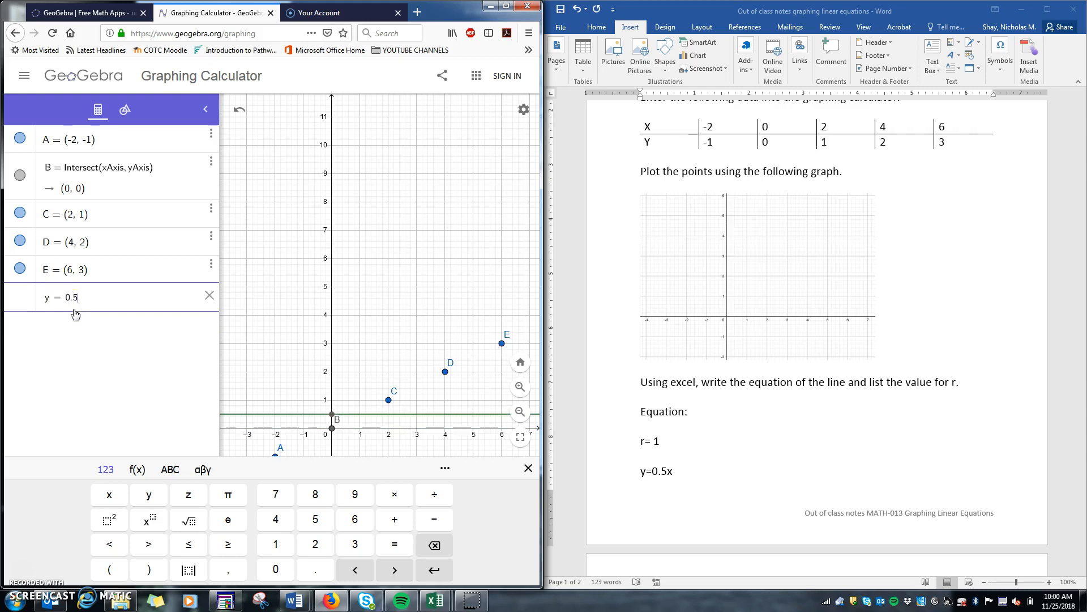
pyautogui.write('x')
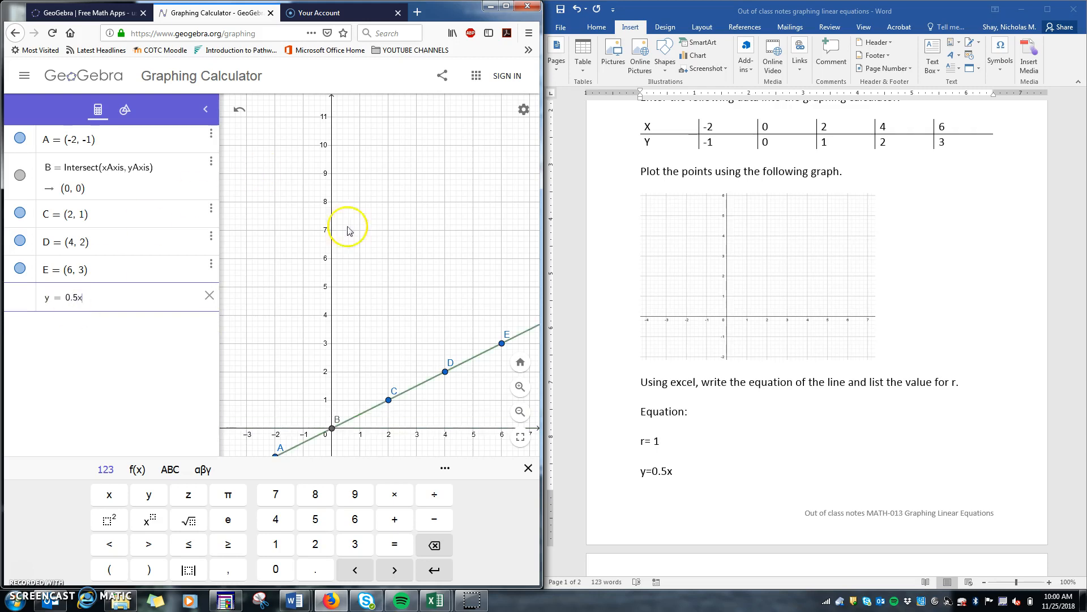
pyautogui.click(388, 233)
pyautogui.click(205, 109)
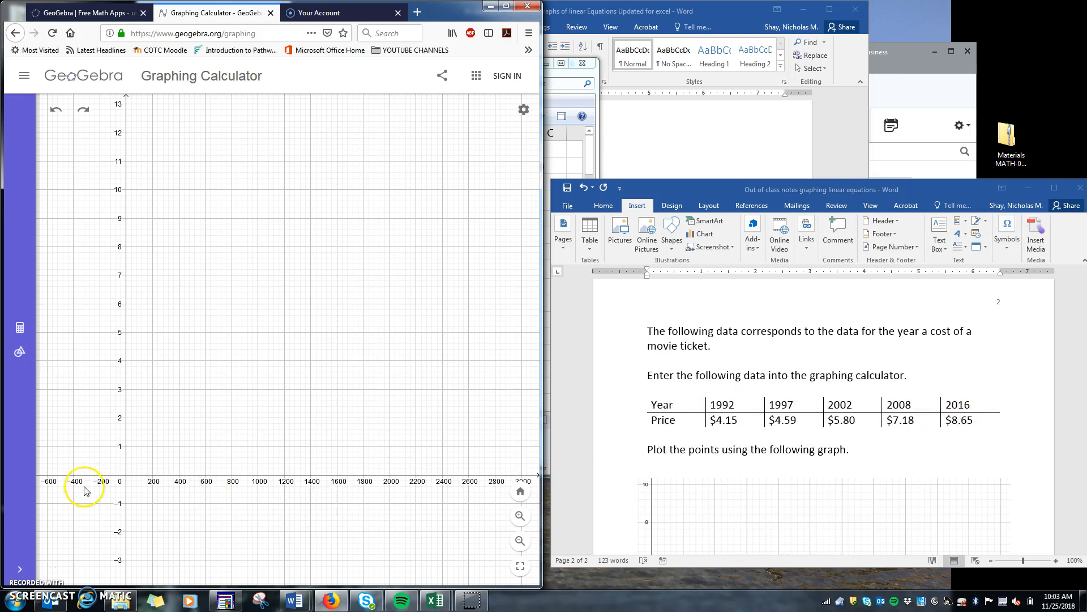
# - Move the Word notes up to show the movie ticket table, and widen the GeoGebra window to fit the years on the x-axis
pyautogui.moveTo(823, 178); pyautogui.dragTo(822, 1)
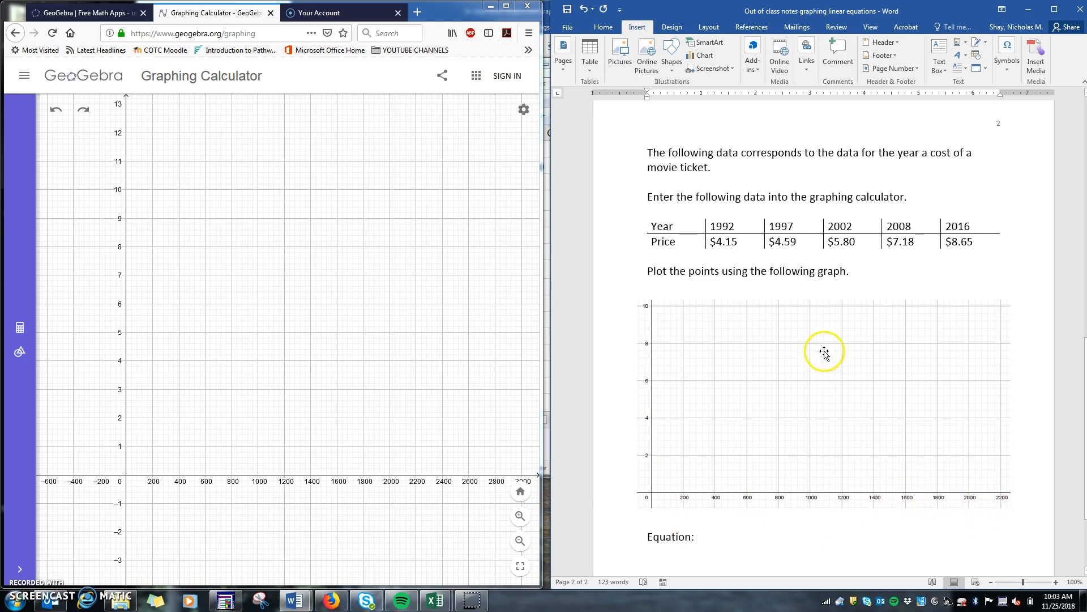
pyautogui.click(20, 327)
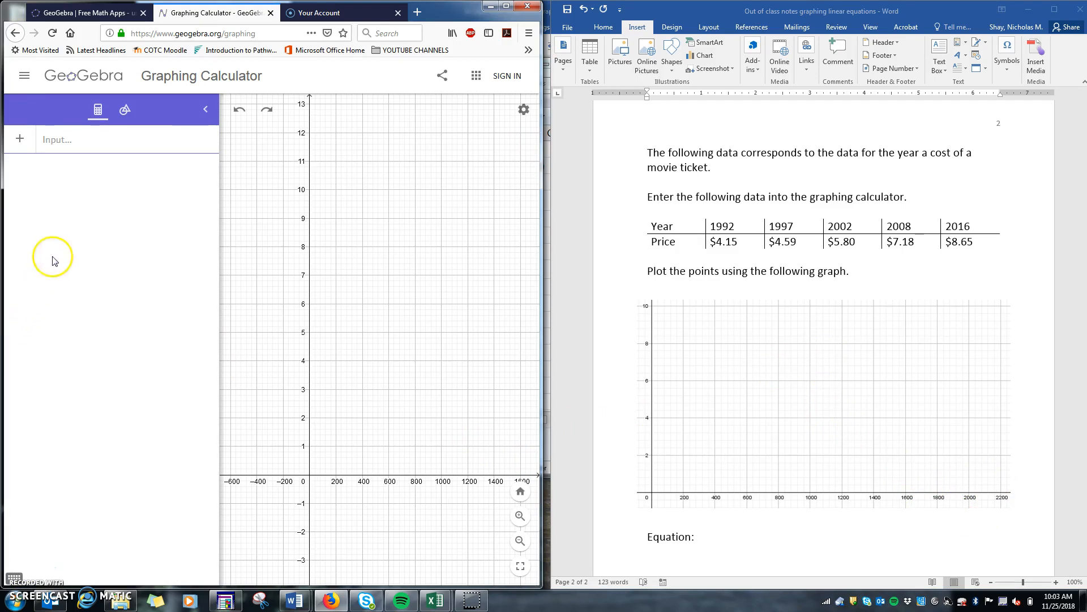
pyautogui.click(123, 110)
pyautogui.click(55, 167)
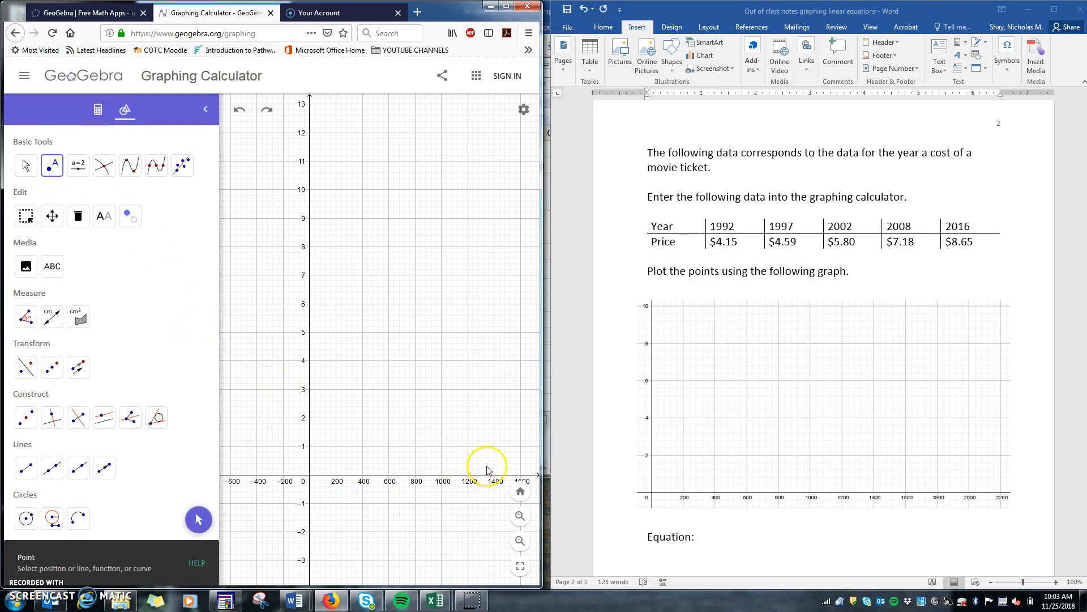
pyautogui.click(517, 541)
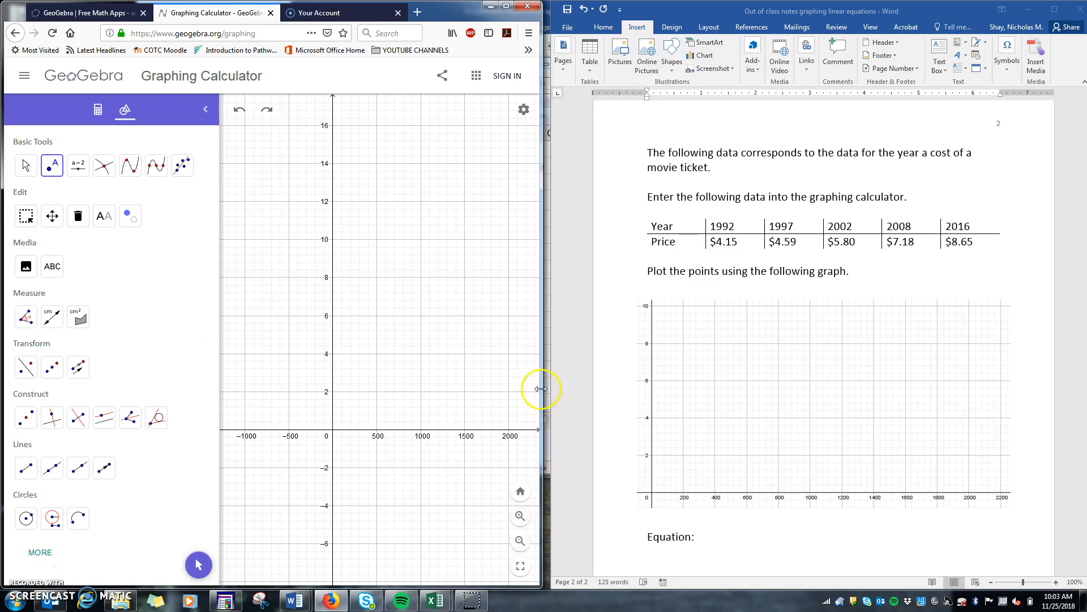
pyautogui.moveTo(541, 372); pyautogui.dragTo(726, 351)
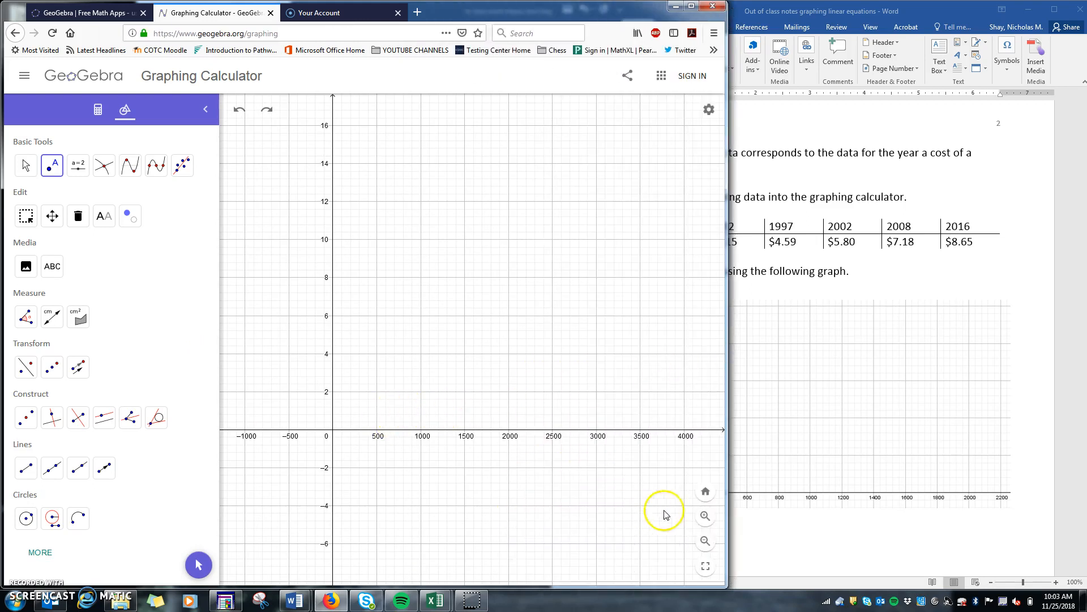
pyautogui.click(705, 516)
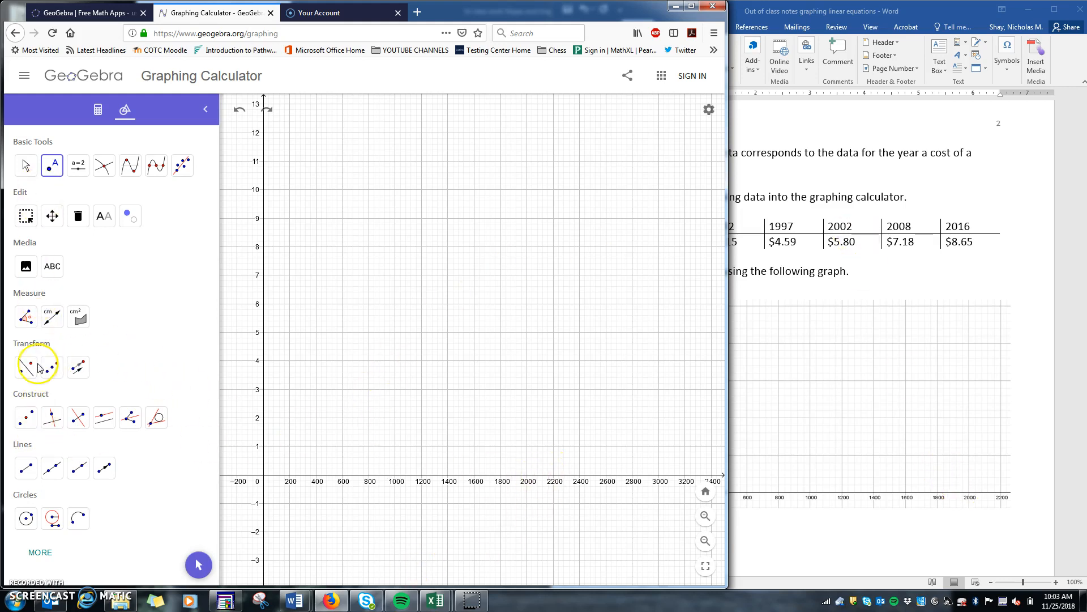
pyautogui.click(52, 165)
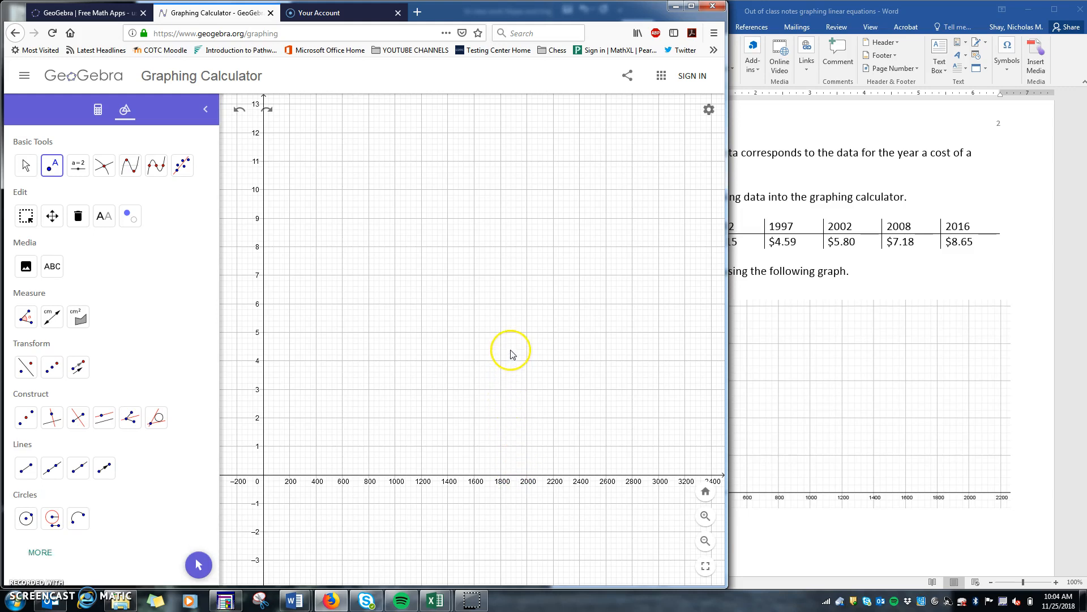
# - Plot the movie ticket data points (1992, 4.15), (1997, 4.59) and (2002, 5.80) by entering their coordinates in the algebra view
pyautogui.click(98, 109)
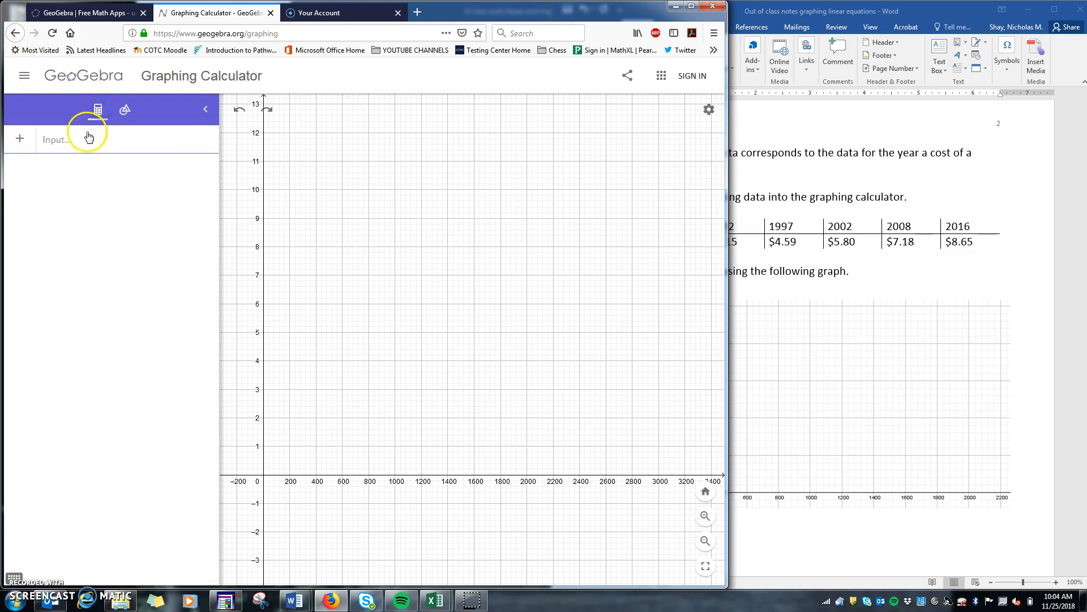
pyautogui.click(88, 137)
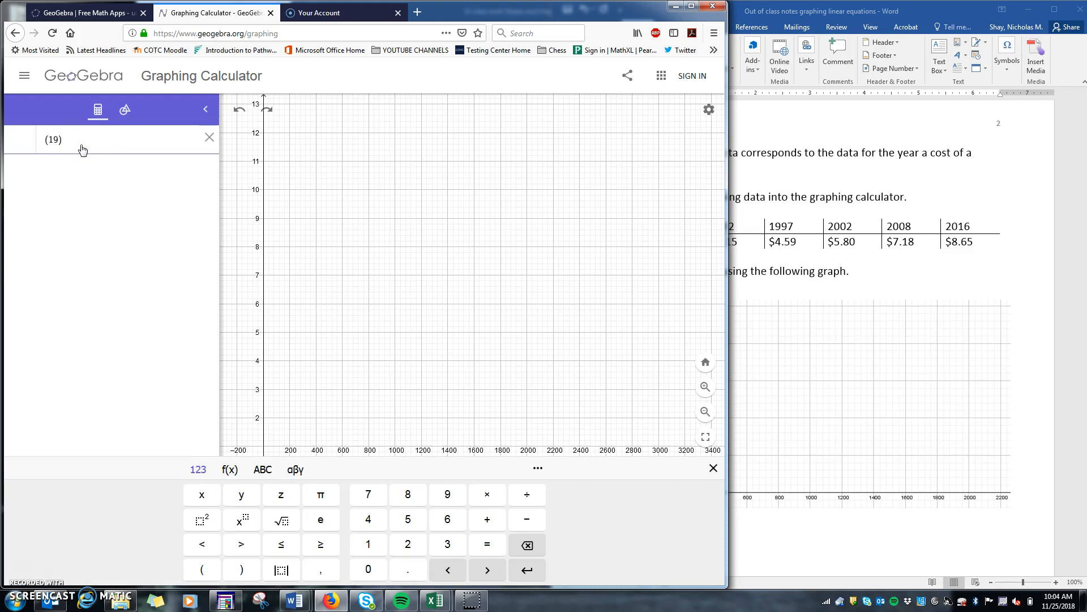
pyautogui.write('(1992, 4.15')
pyautogui.press('Return')
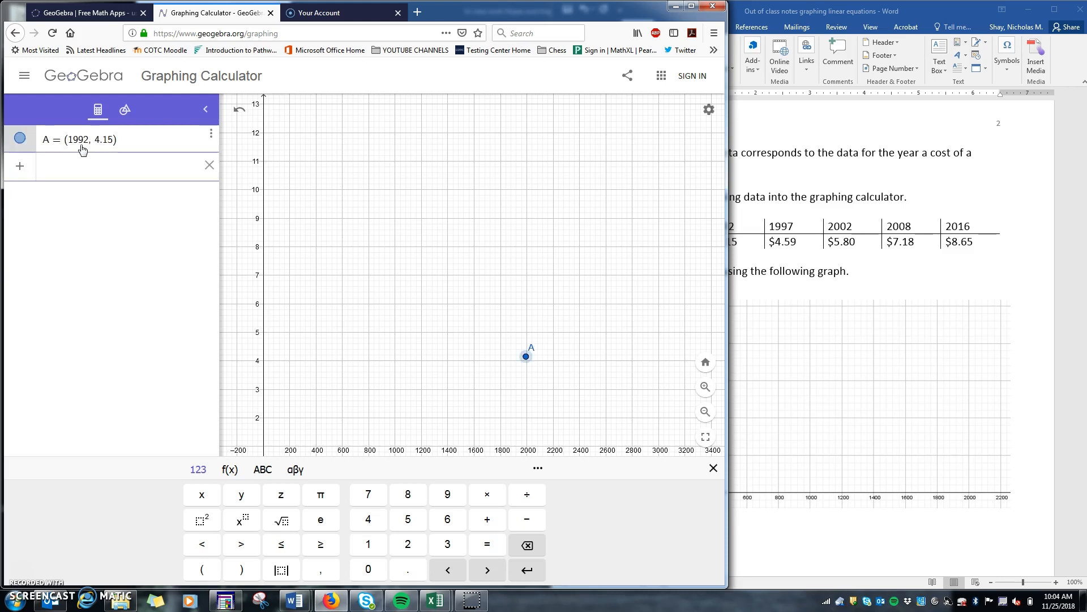
pyautogui.write('(')
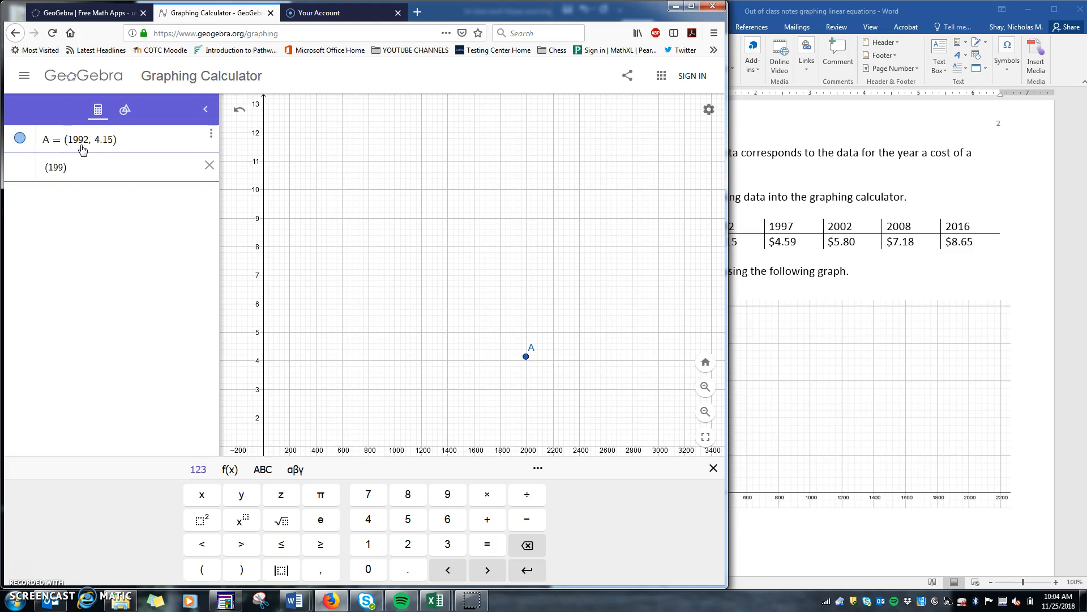
pyautogui.write('1997, 4.59')
pyautogui.press('Return')
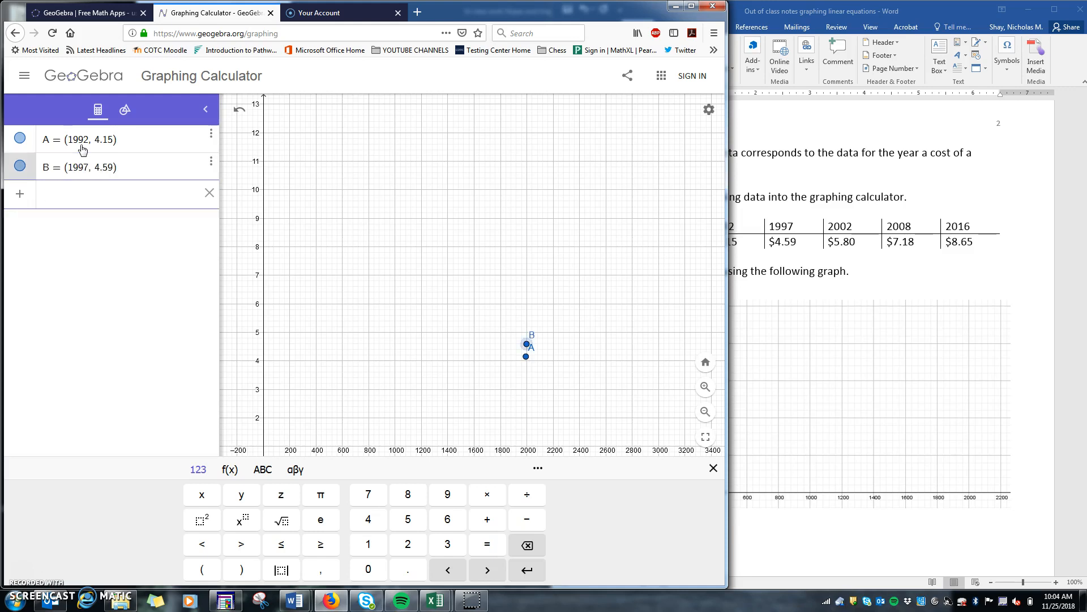
pyautogui.write('(')
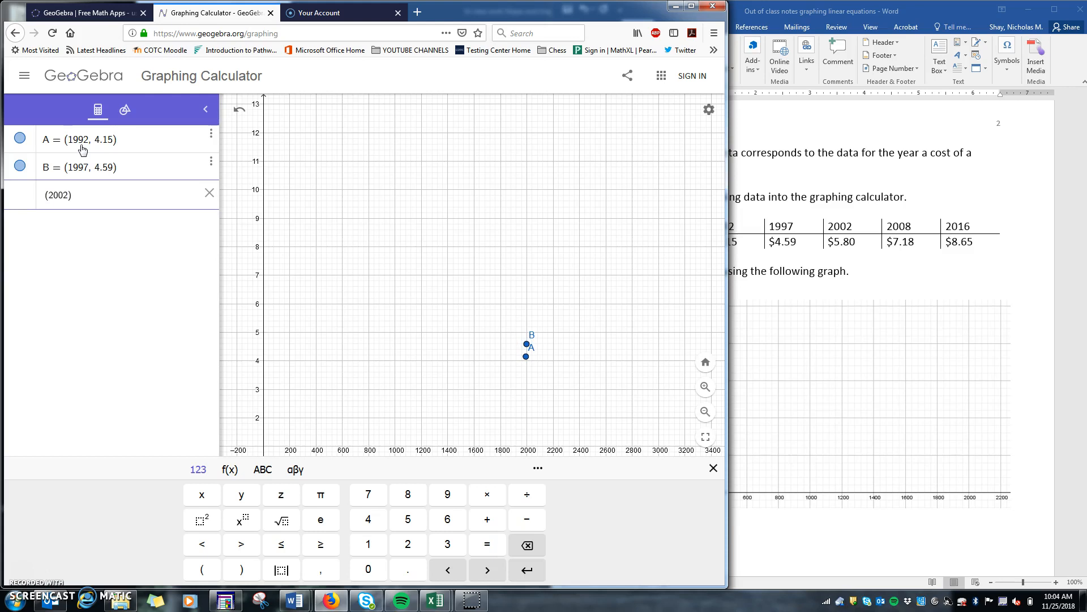
pyautogui.write('2002, 5.80')
pyautogui.press('Return')
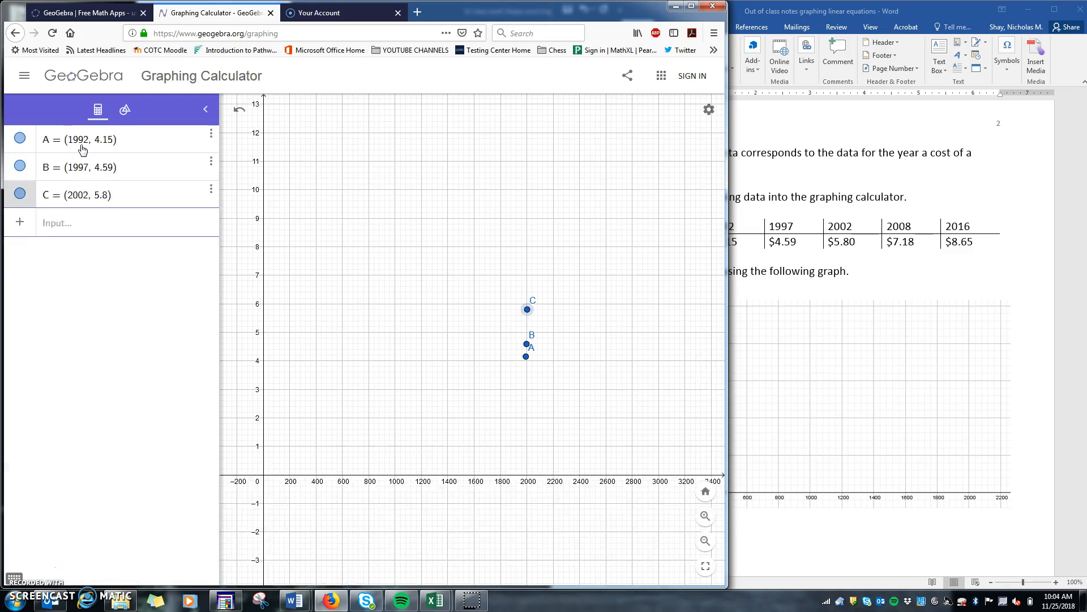
# - Try to add the 2008 ticket price by entering 2008, 7.18 without parentheses as the next algebra entry
pyautogui.click(82, 227)
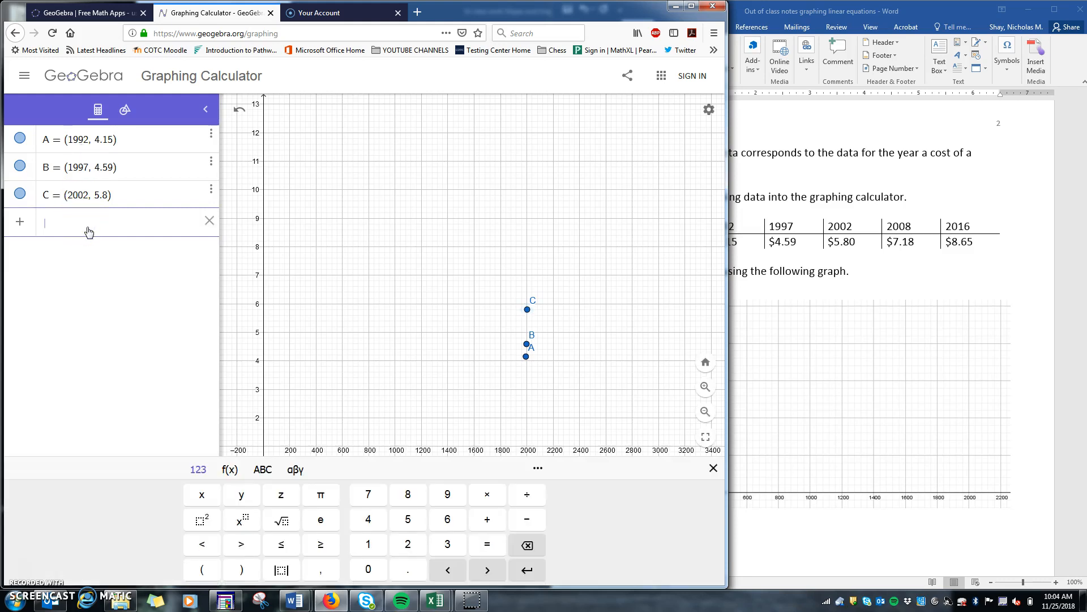
pyautogui.click(97, 238)
pyautogui.write('2008')
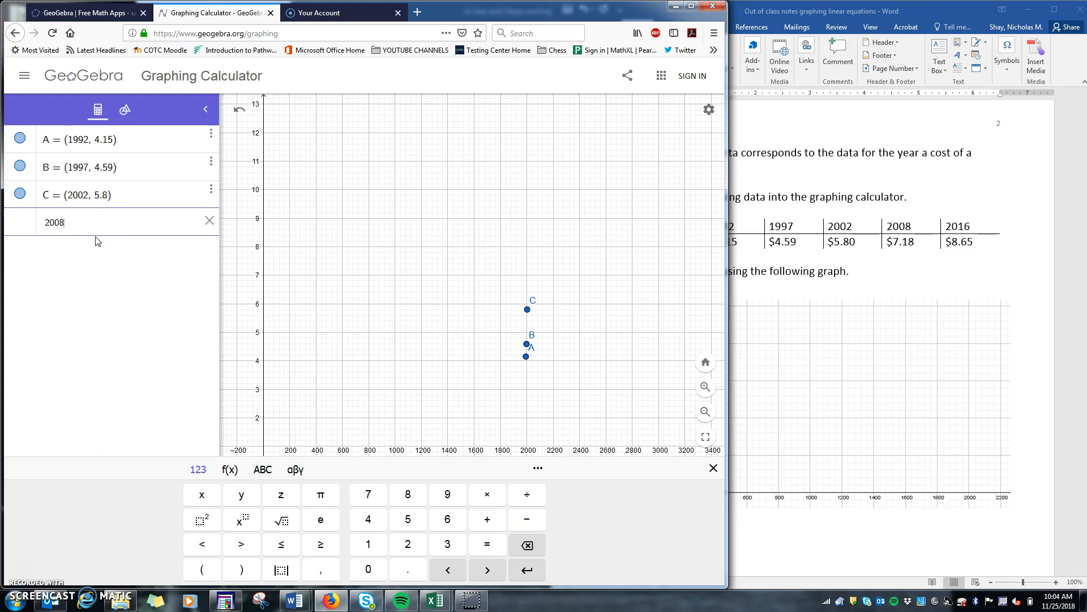
pyautogui.write(', 7.18')
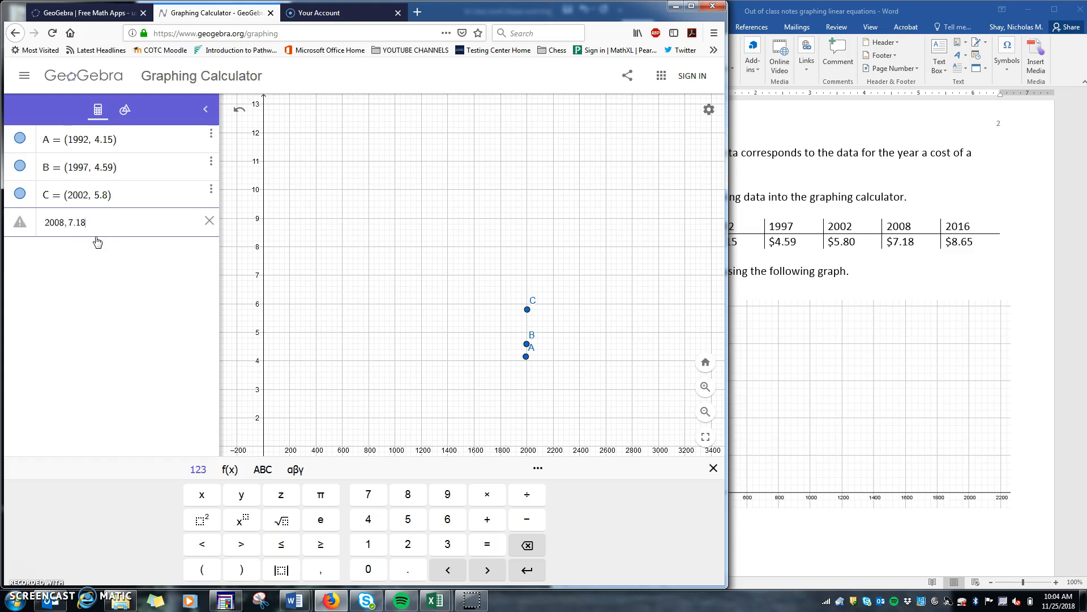
pyautogui.press('Return')
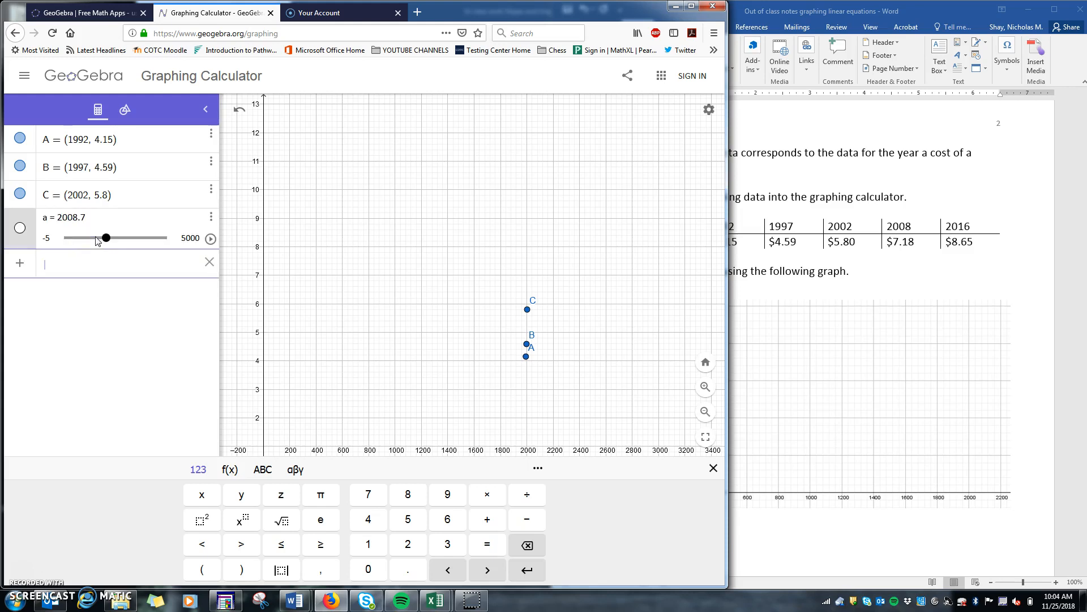
# - Delete the slider a from the algebra view, leaving an empty entry below point C ready for input
pyautogui.click(100, 228)
pyautogui.click(211, 217)
pyautogui.click(118, 237)
pyautogui.click(83, 221)
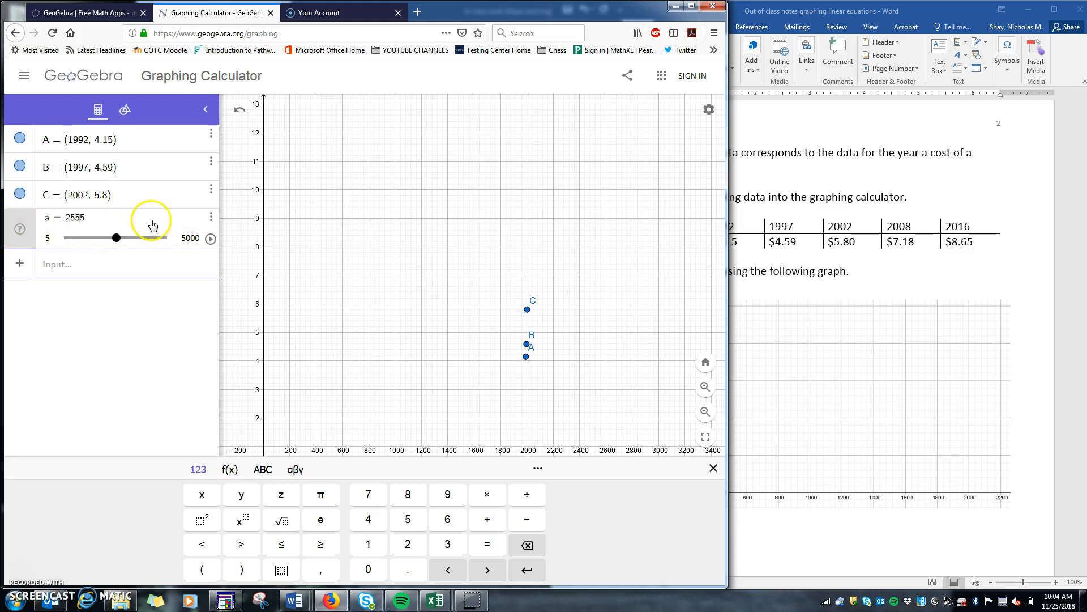
pyautogui.click(210, 217)
pyautogui.click(232, 236)
pyautogui.click(136, 225)
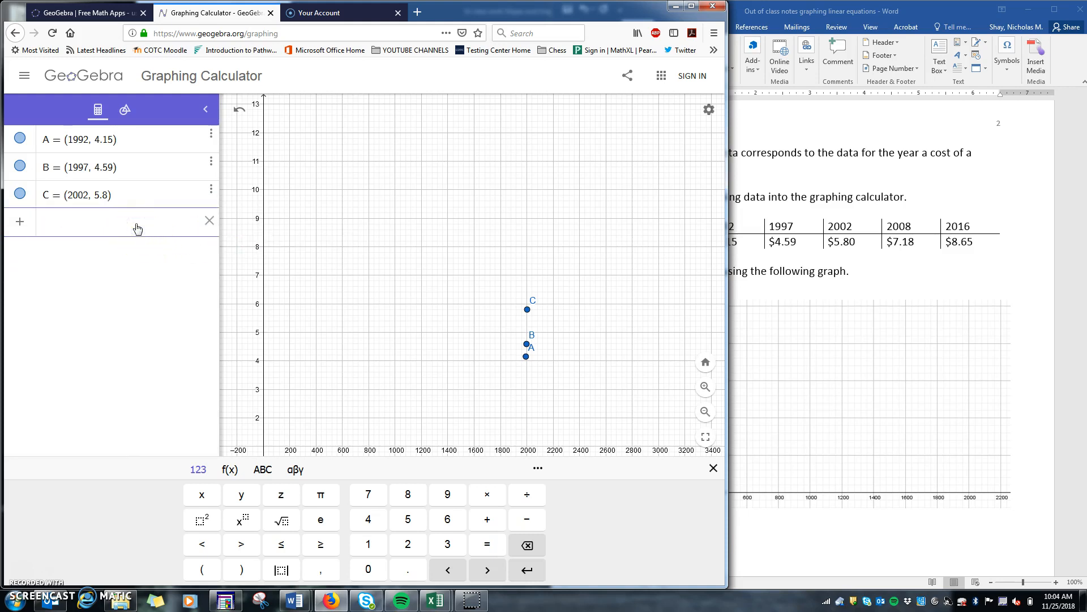
# - Plot the remaining movie ticket points (2008, 7.18) and (2016, 8.65) by entering their coordinates in the algebra view
pyautogui.write('(2008, 7.18')
pyautogui.press('Return')
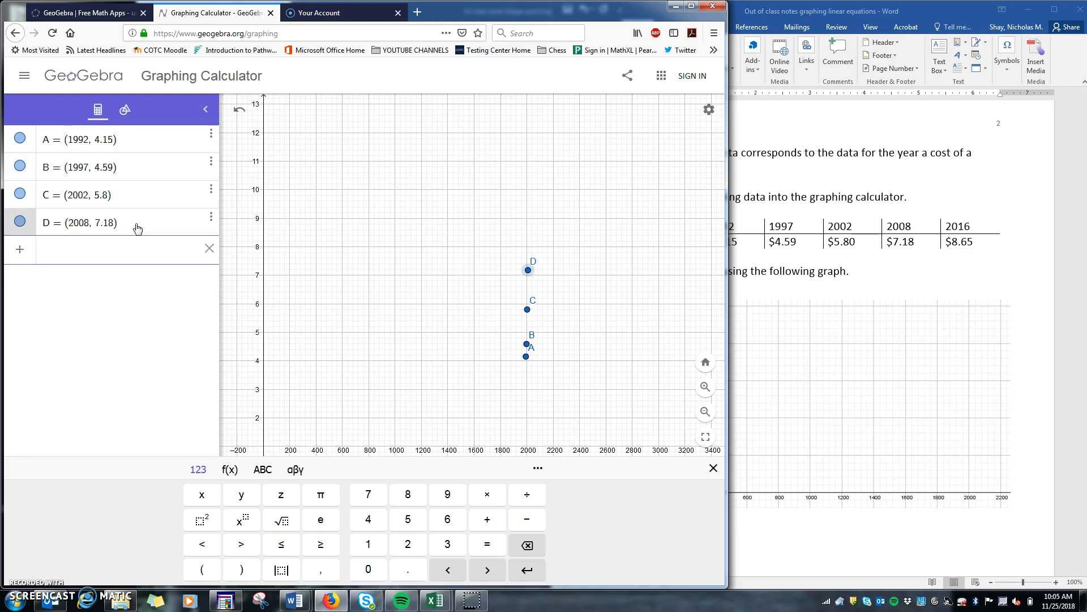
pyautogui.write('(2016,')
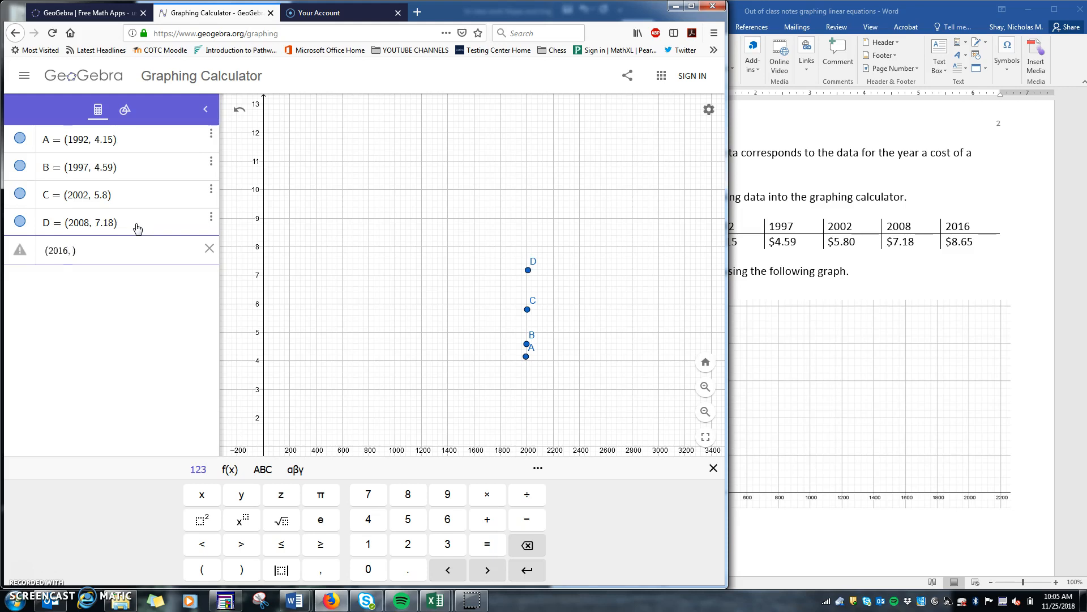
pyautogui.write(', 8.65')
pyautogui.press('Return')
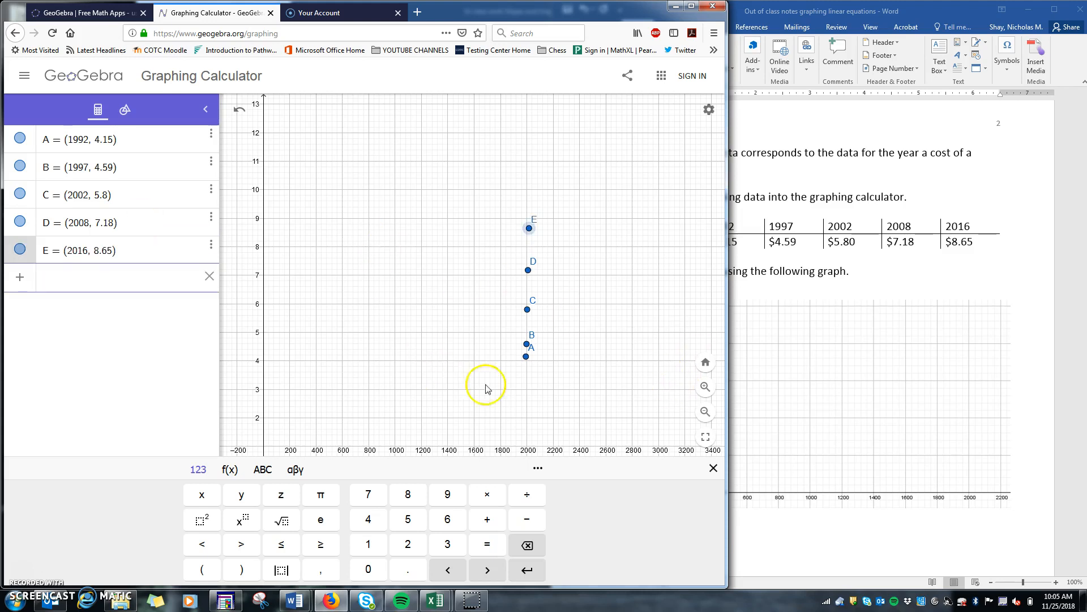
# - Set the graph's x-axis range to a minimum of 1980 and a maximum of 2020 in the graphics settings, and close the settings
pyautogui.rightClick(450, 276)
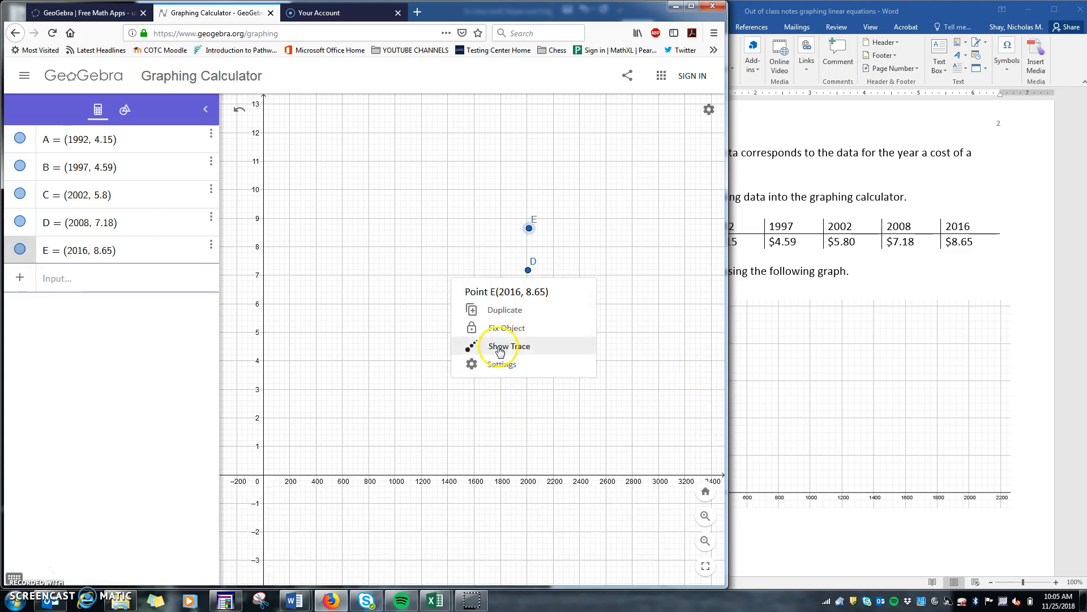
pyautogui.click(376, 281)
pyautogui.rightClick(374, 282)
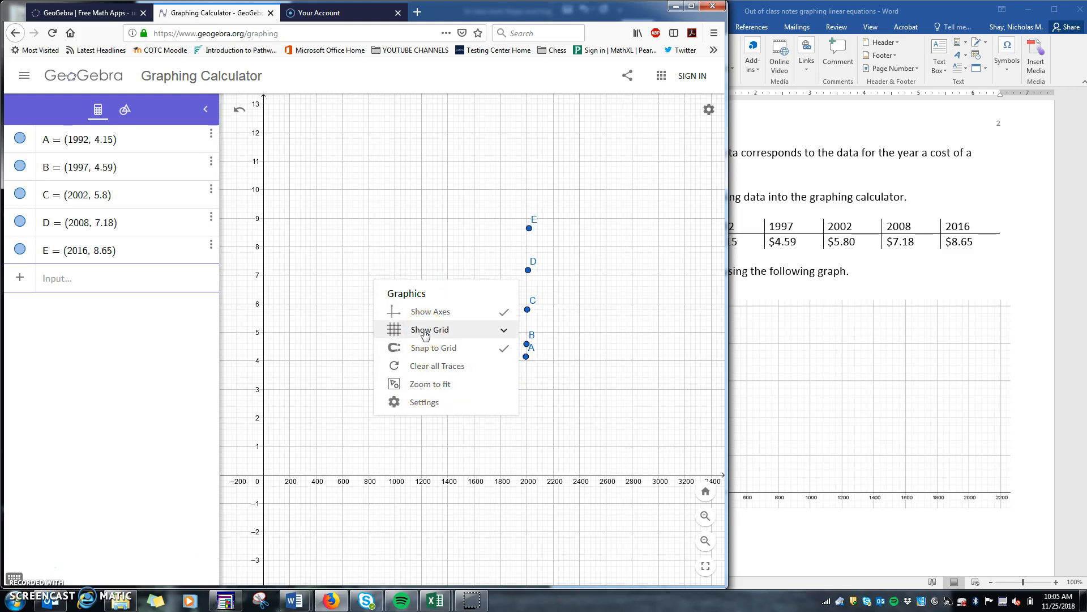
pyautogui.click(430, 403)
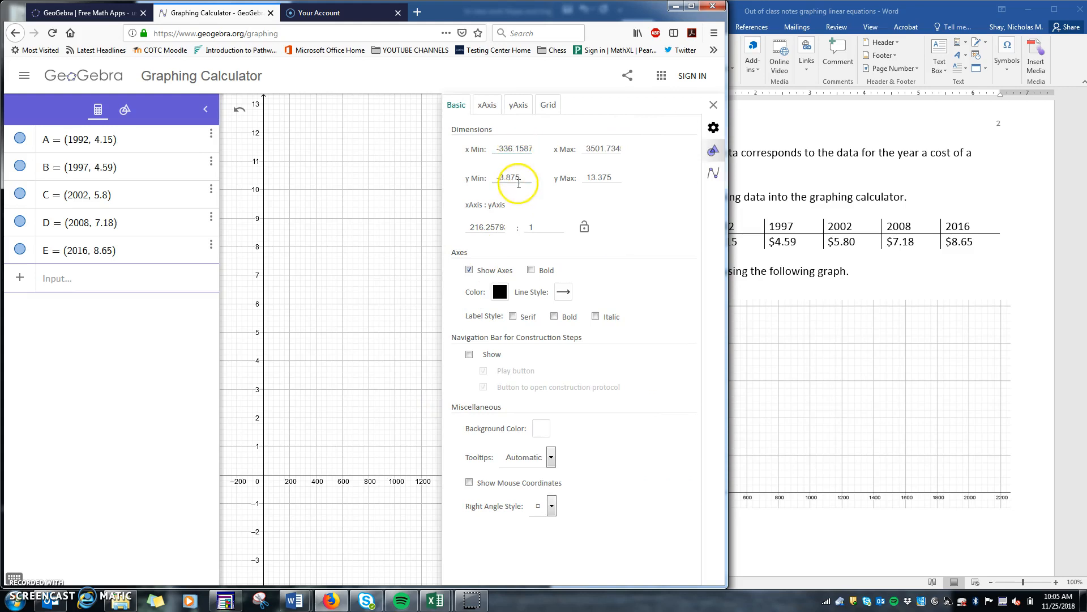
pyautogui.click(496, 149)
pyautogui.moveTo(497, 149); pyautogui.dragTo(587, 171)
pyautogui.write('1980')
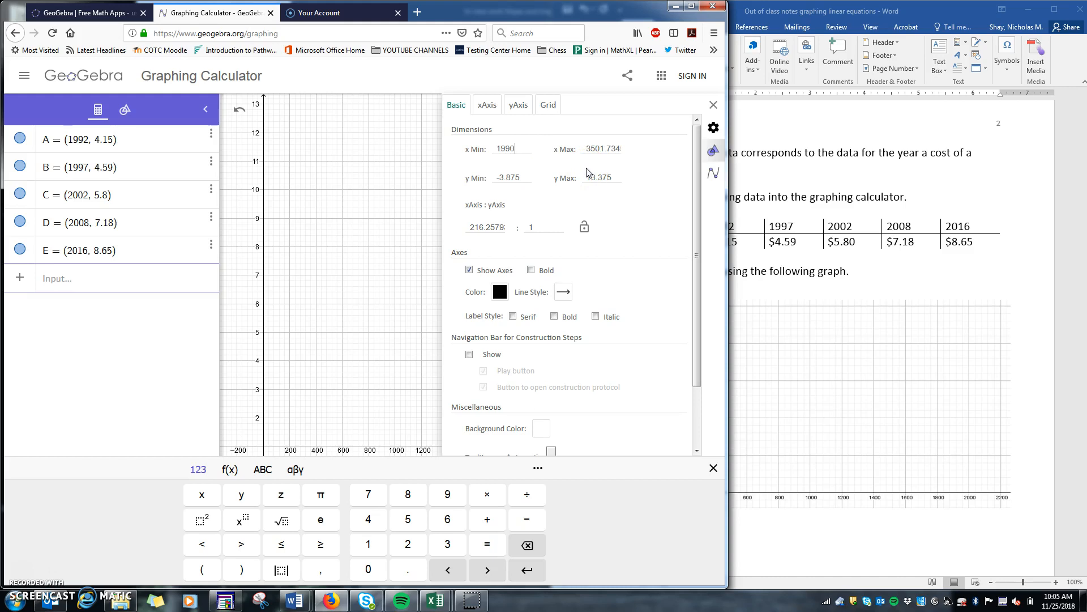
pyautogui.press('Tab')
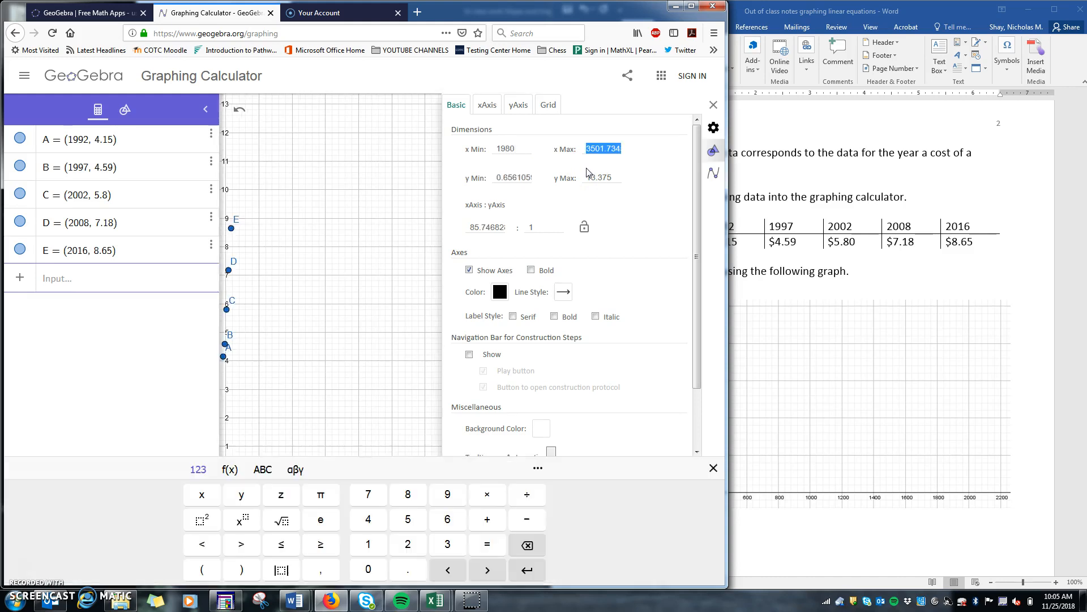
pyautogui.write('2020')
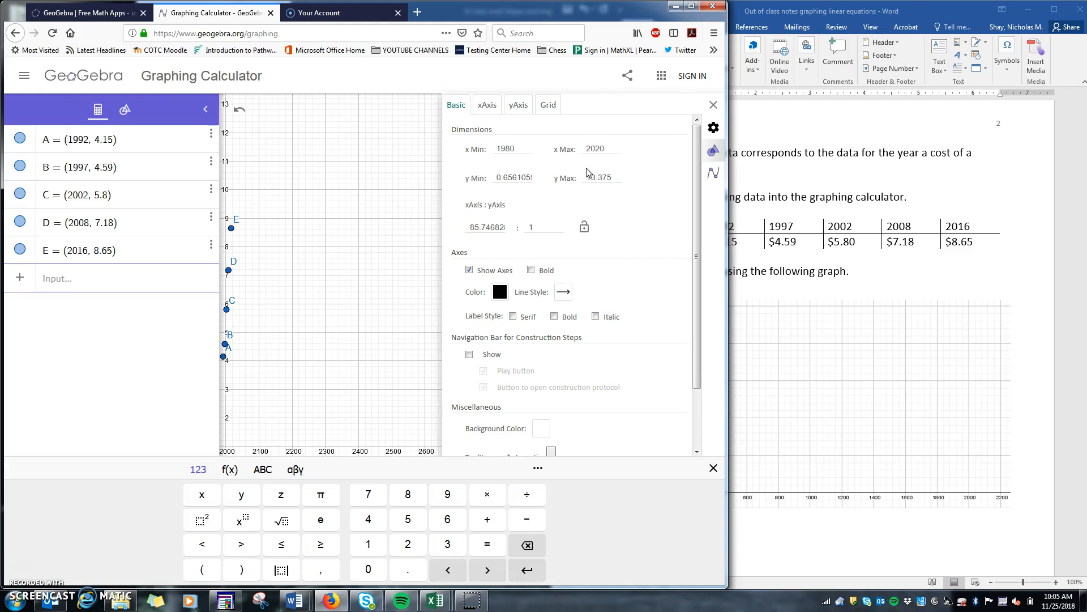
pyautogui.press('Tab')
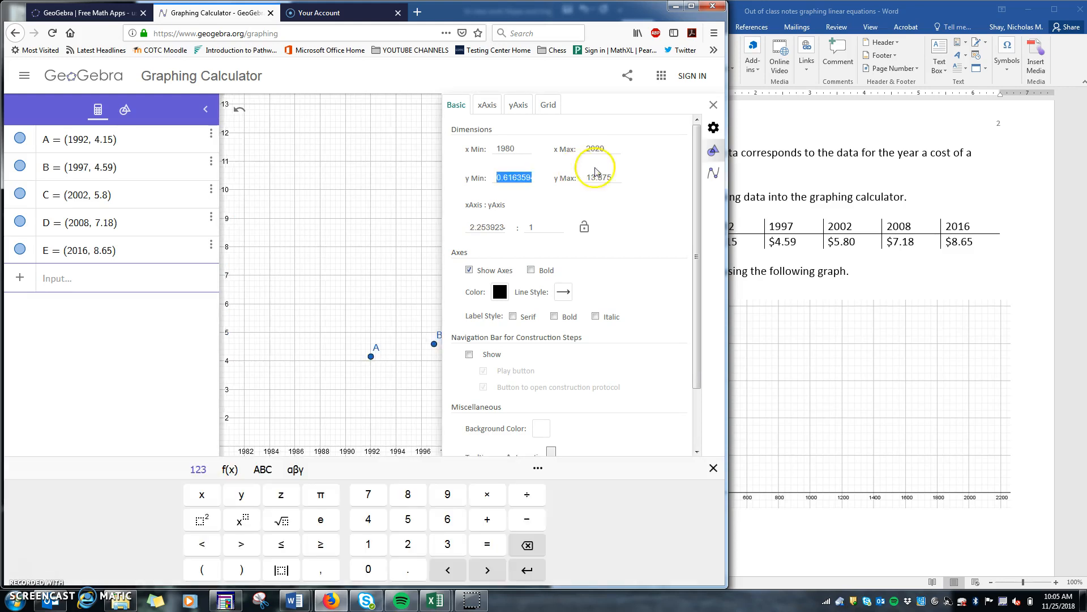
pyautogui.click(715, 106)
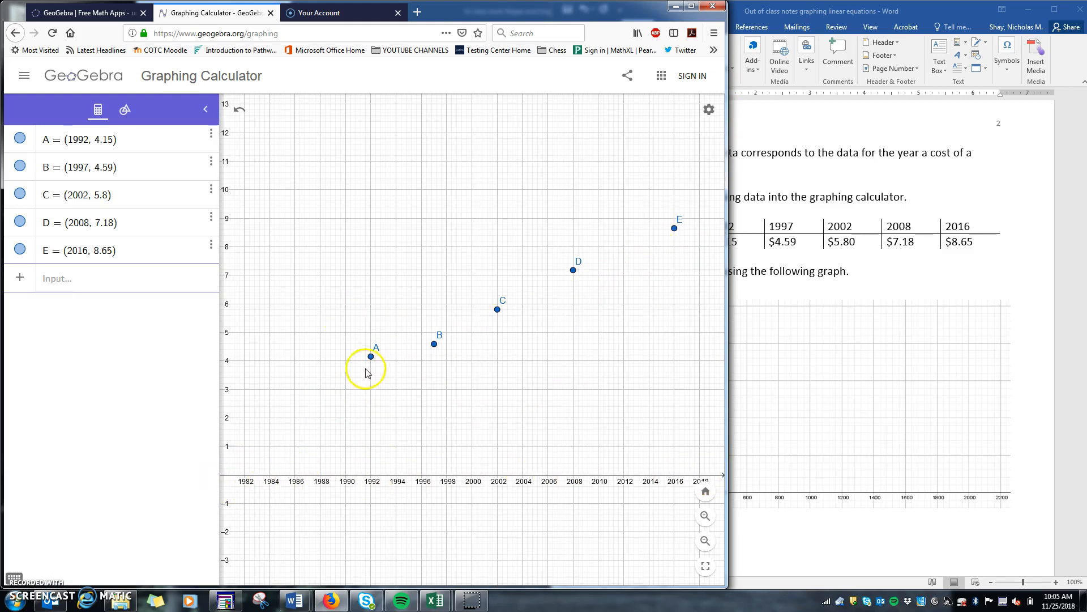
# - Switch to the Word notes and show the Equation and r lines below the movie ticket graph
pyautogui.click(978, 456)
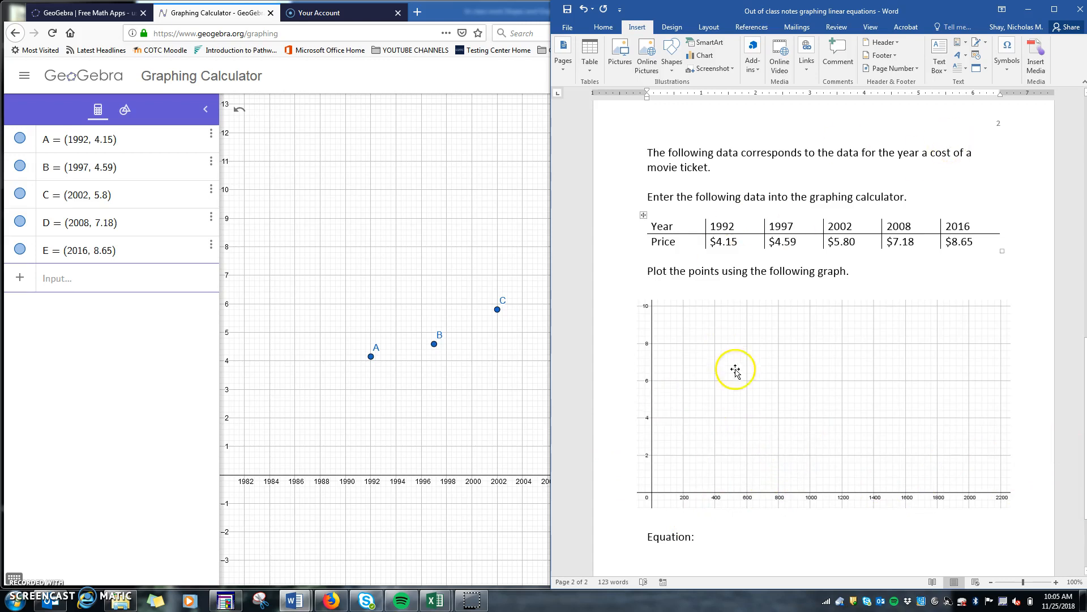
pyautogui.scroll(-3, 736, 371)
pyautogui.scroll(1, 755, 355)
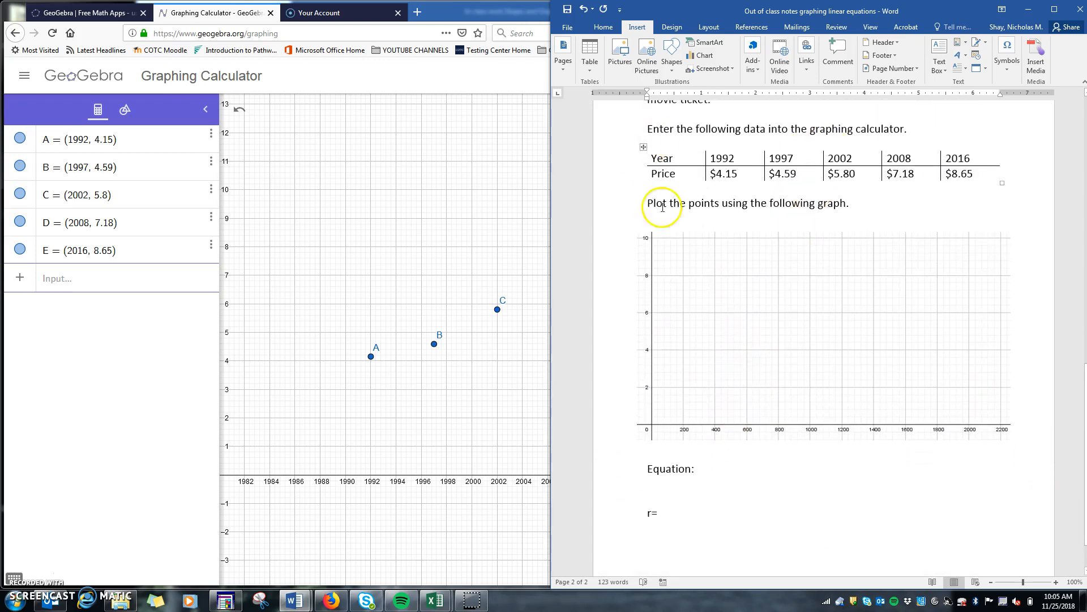
pyautogui.scroll(-1, 718, 465)
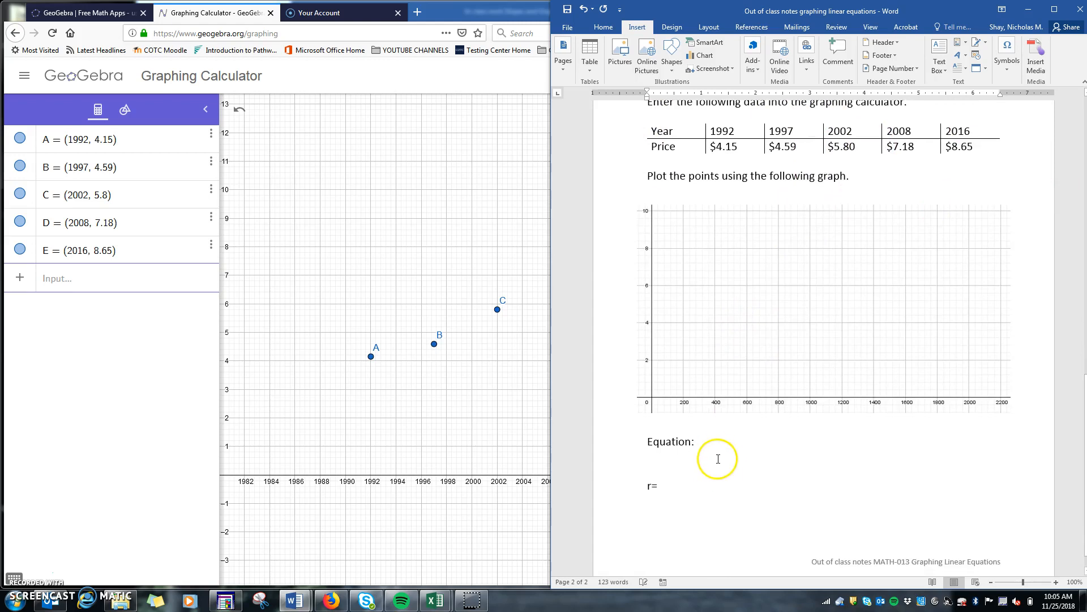
# - Minimise the GeoGebra window and switch to the Linear Regression workbook in Excel
pyautogui.click(517, 94)
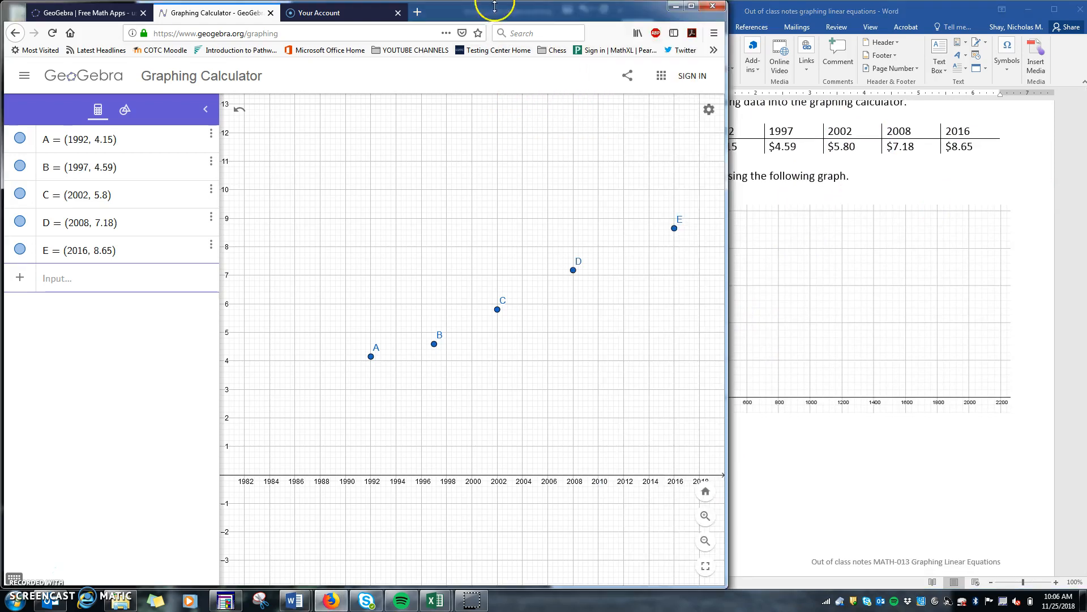
pyautogui.click(660, 7)
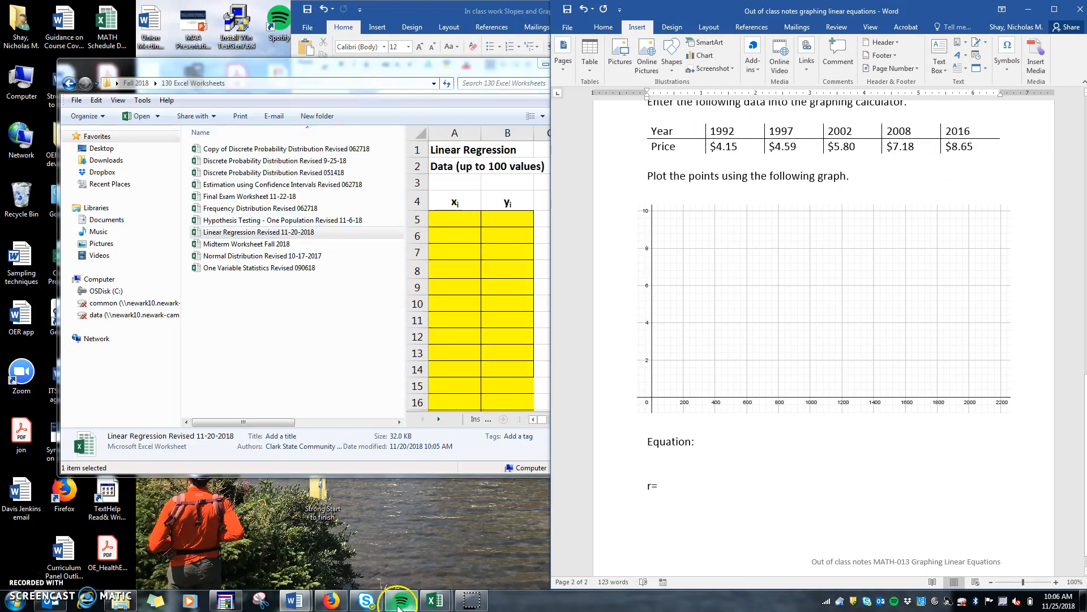
pyautogui.click(435, 600)
pyautogui.click(415, 551)
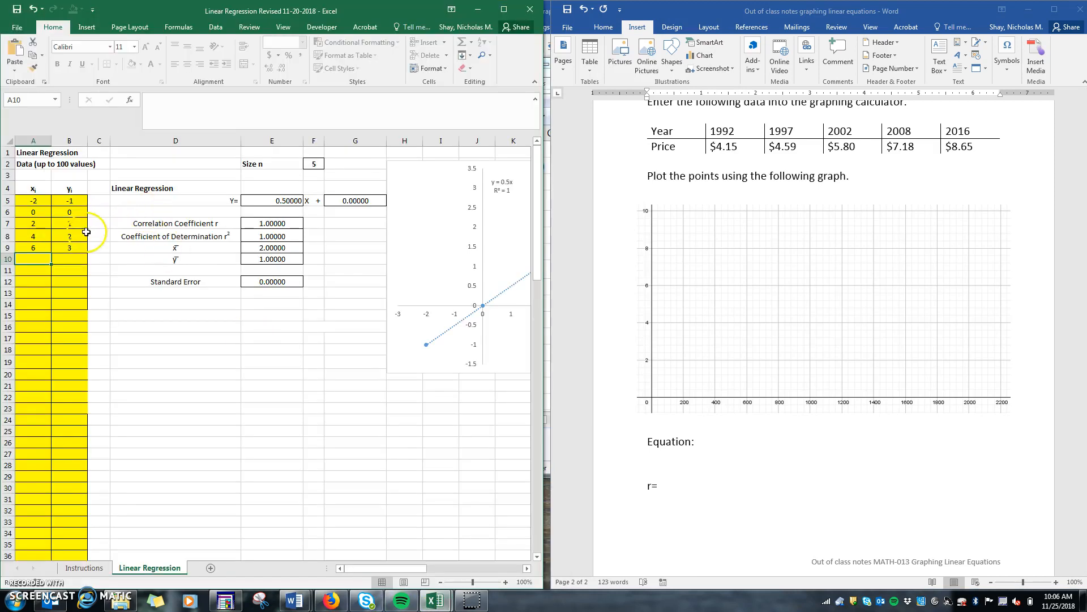
# - Replace the regression data with x values 1992, 1997, 2002, 2008, 2016 and y values 4.15, 4.59, 5.8, 7.18, 8.65
pyautogui.moveTo(73, 248); pyautogui.dragTo(34, 203)
pyautogui.press('Delete')
pyautogui.write('`')
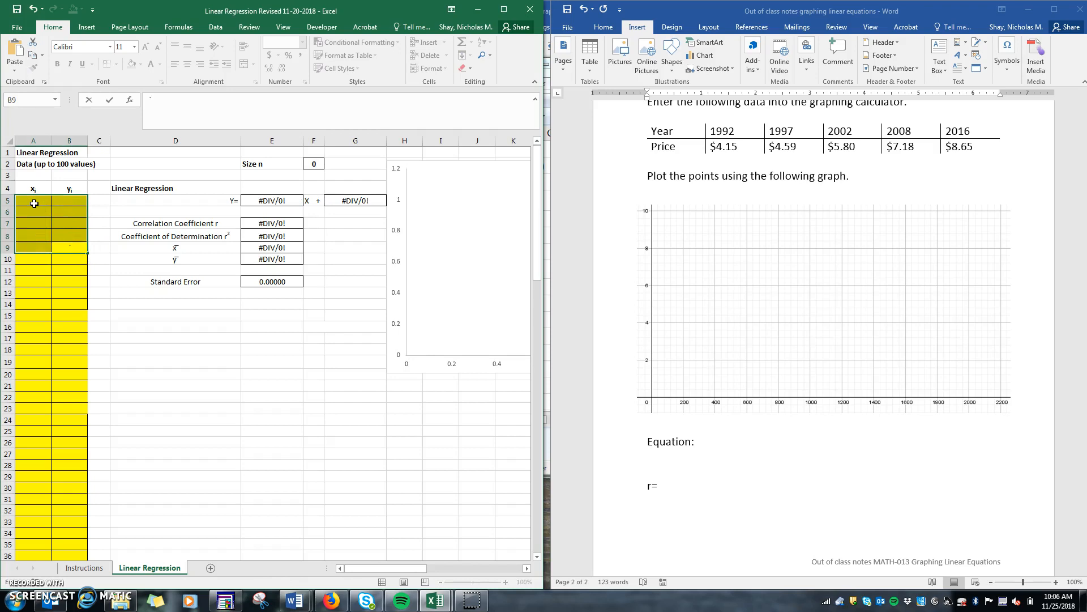
pyautogui.click(34, 202)
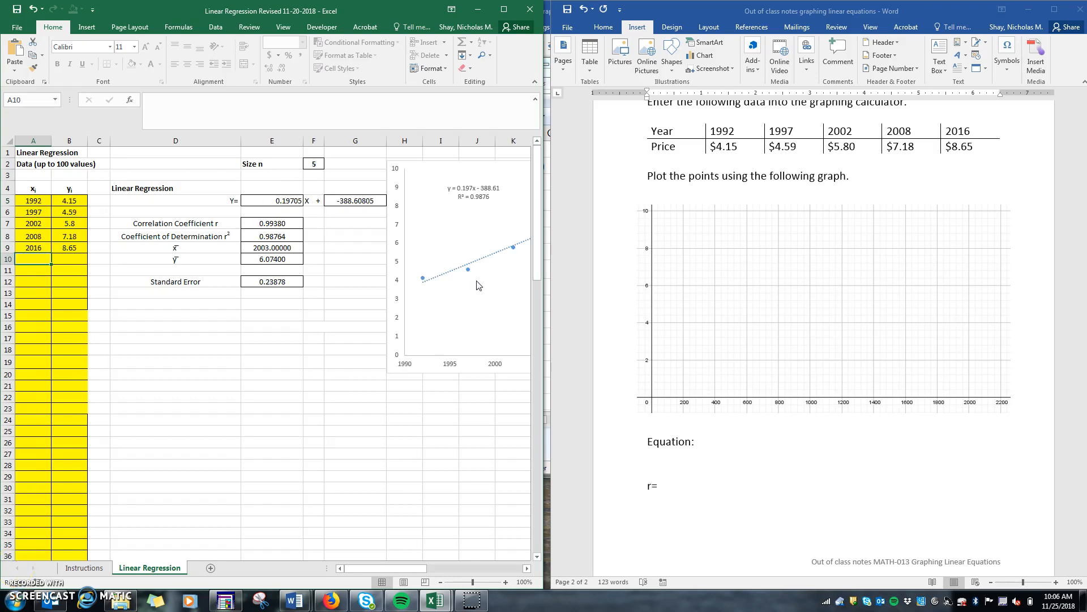
# - Check the full regression chart and enter 0.9938 as the movie ticket r value in the Word notes
pyautogui.moveTo(375, 569); pyautogui.dragTo(410, 570)
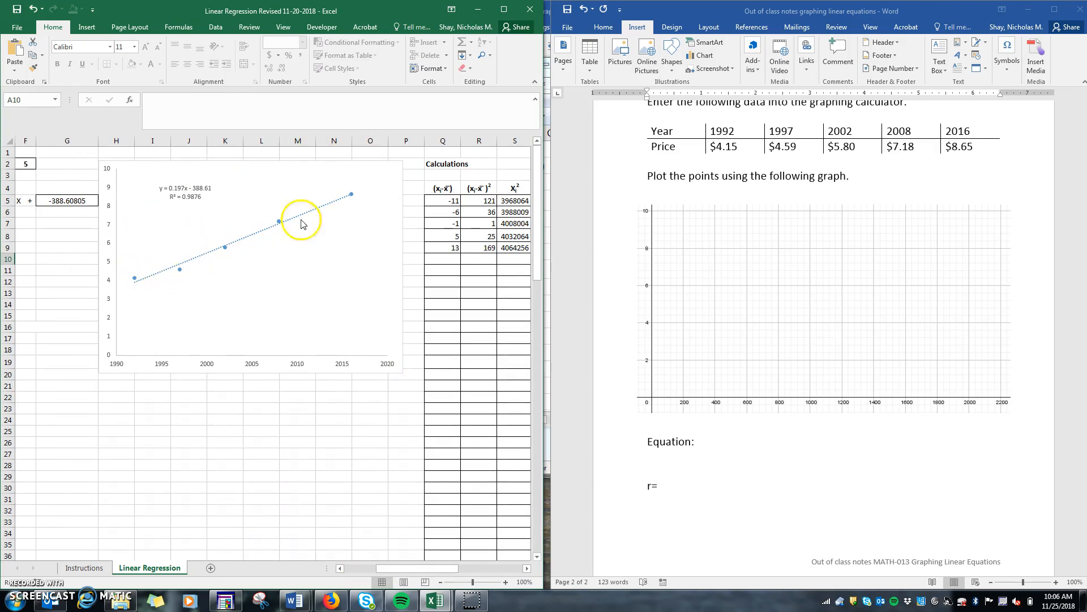
pyautogui.moveTo(391, 571); pyautogui.dragTo(360, 571)
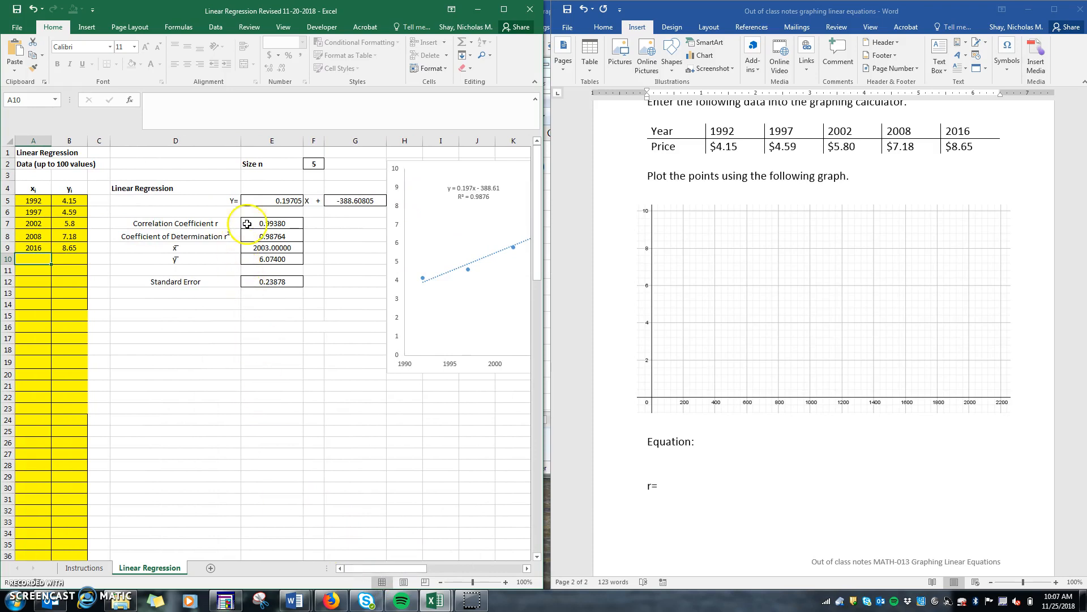
pyautogui.click(687, 486)
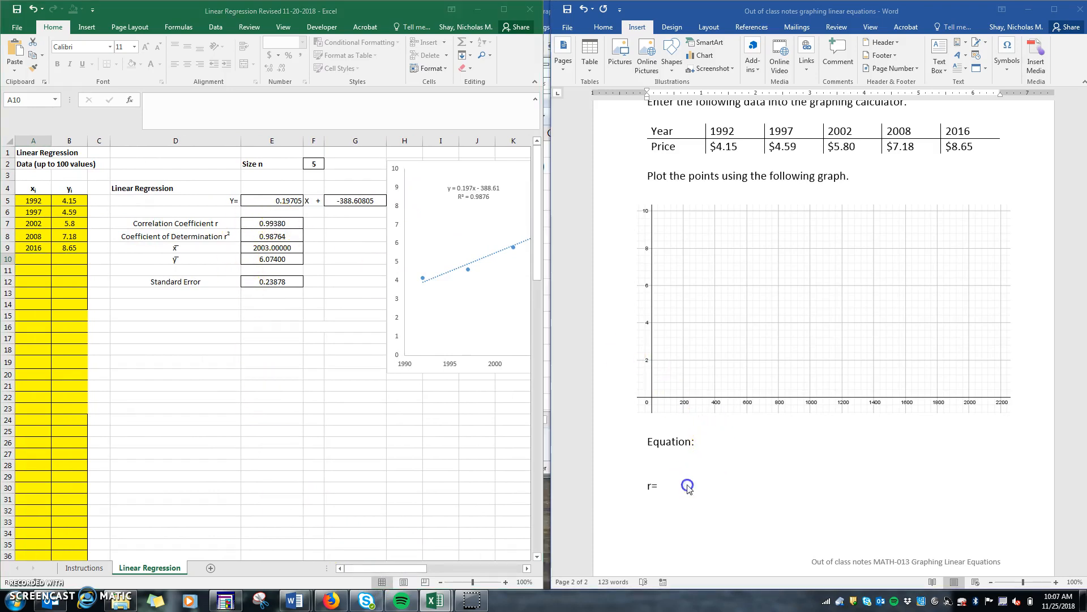
pyautogui.write('0.9938')
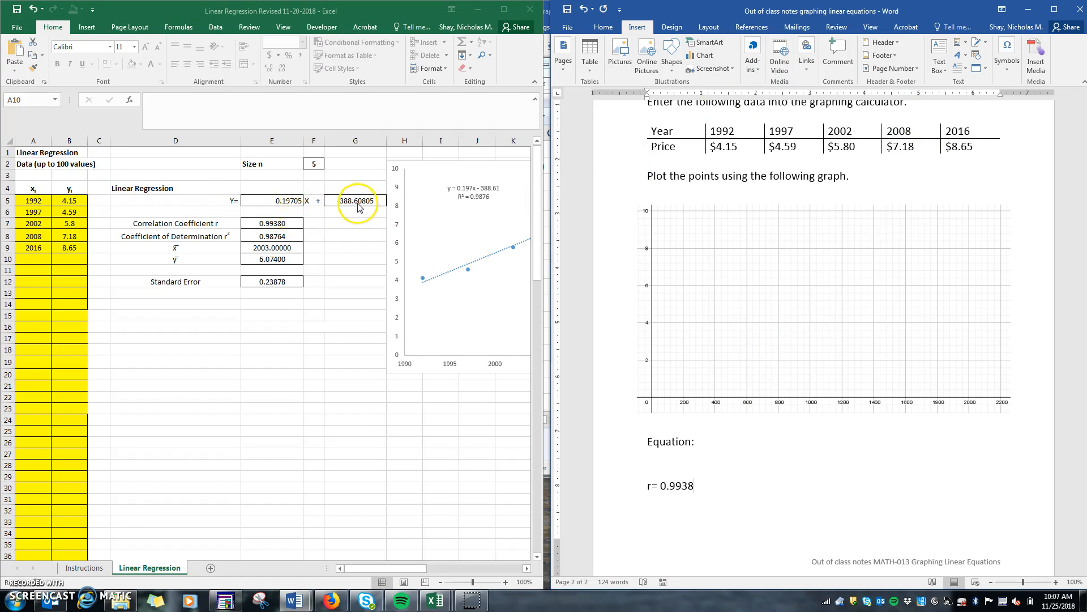
# - Enter y=0.19705x+-388.61 as the movie ticket equation in the Word notes
pyautogui.click(728, 443)
pyautogui.write('5x+')
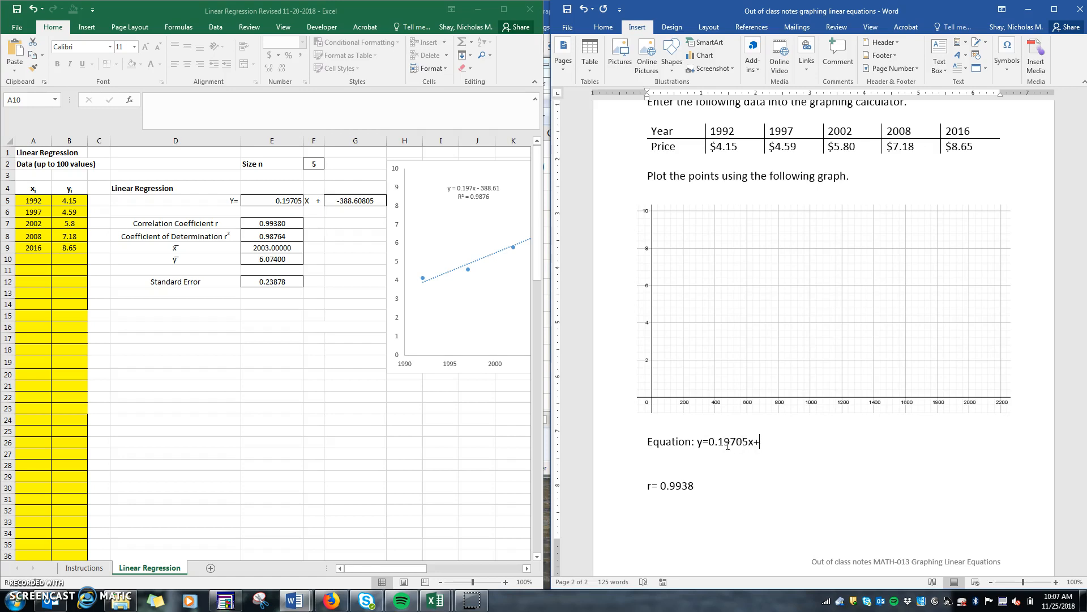
pyautogui.write('-388.61')
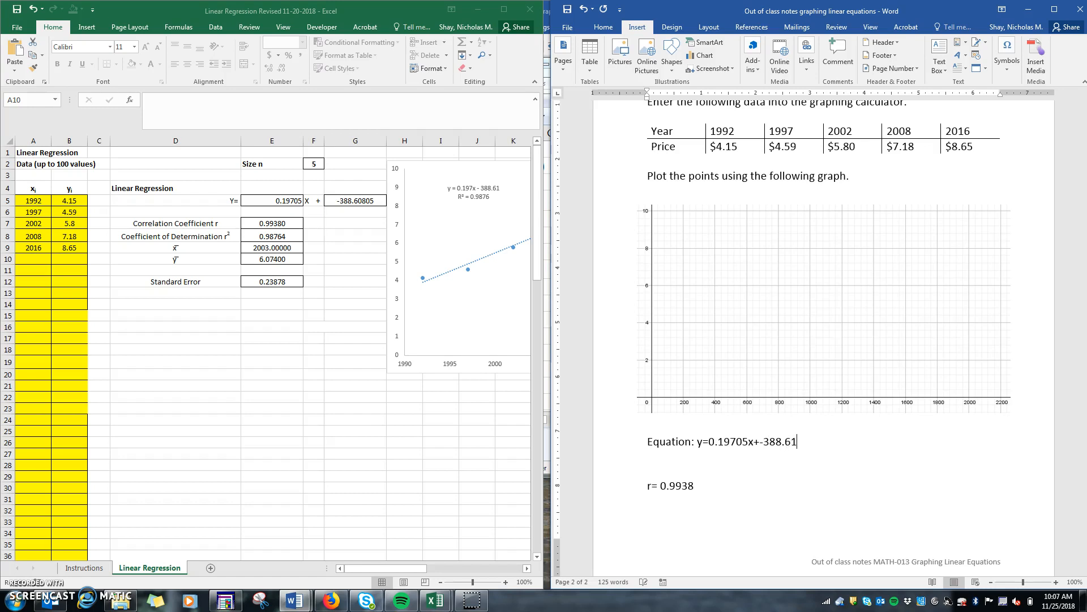